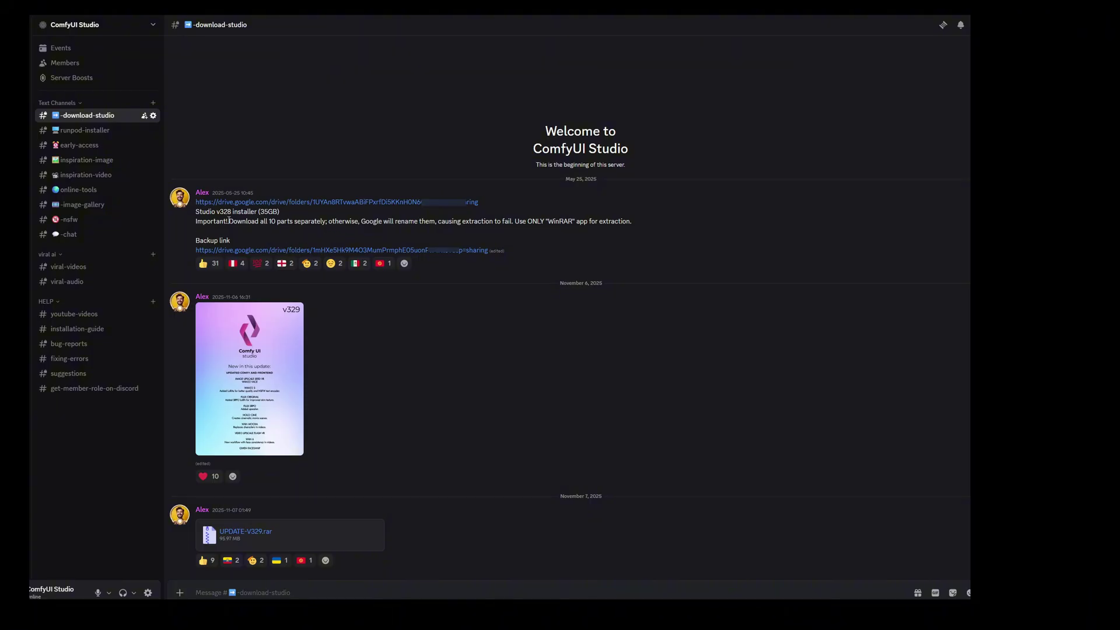
Browse the #runpod-installer channel in Discord before moving to the SimplePod.ai site
{"action": "left_click", "coordinate": [131, 131]}
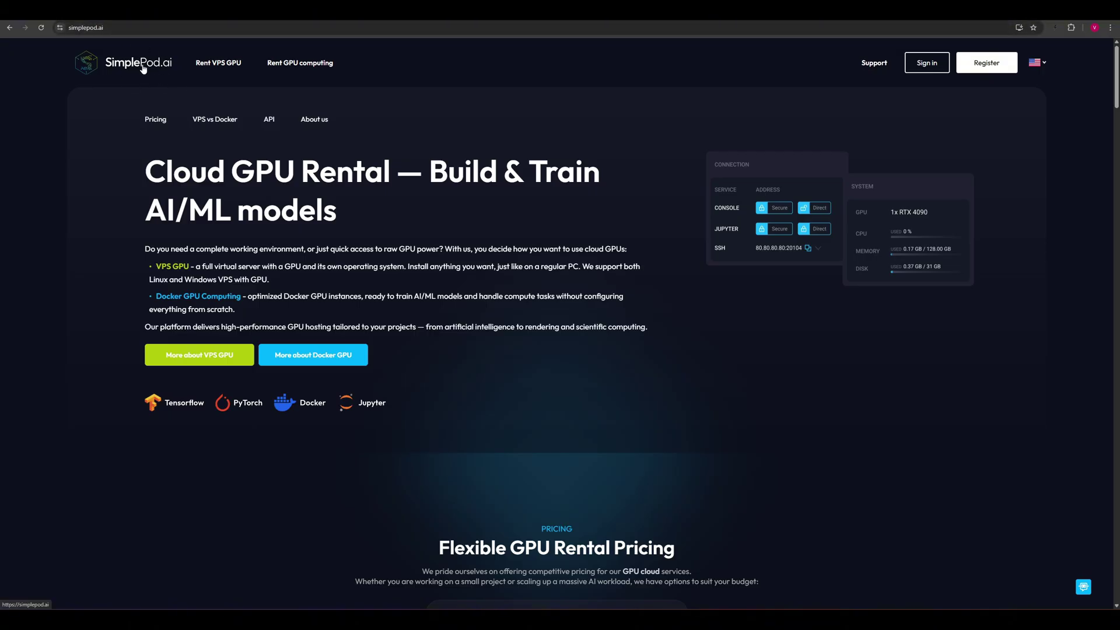
Add and save a new persistence volume named 'comfy' with a 600 GB size
{"action": "left_click", "coordinate": [929, 73]}
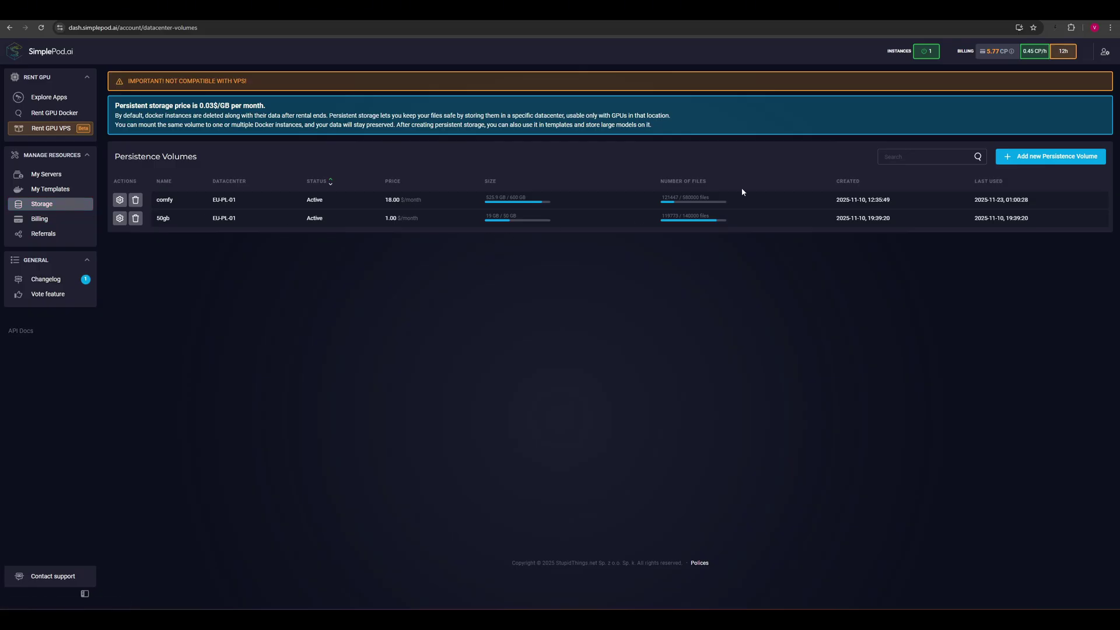
{"action": "left_click", "coordinate": [1083, 153]}
{"action": "left_click", "coordinate": [937, 172]}
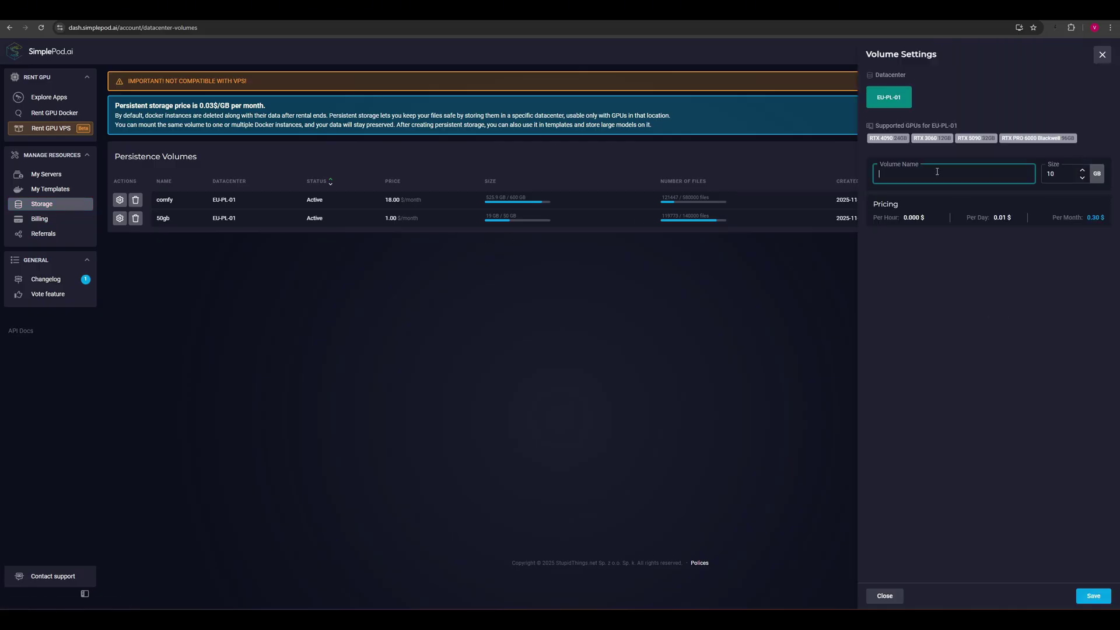
{"action": "type", "text": "comfy"}
{"action": "double_click", "coordinate": [1063, 173]}
{"action": "type", "text": "600"}
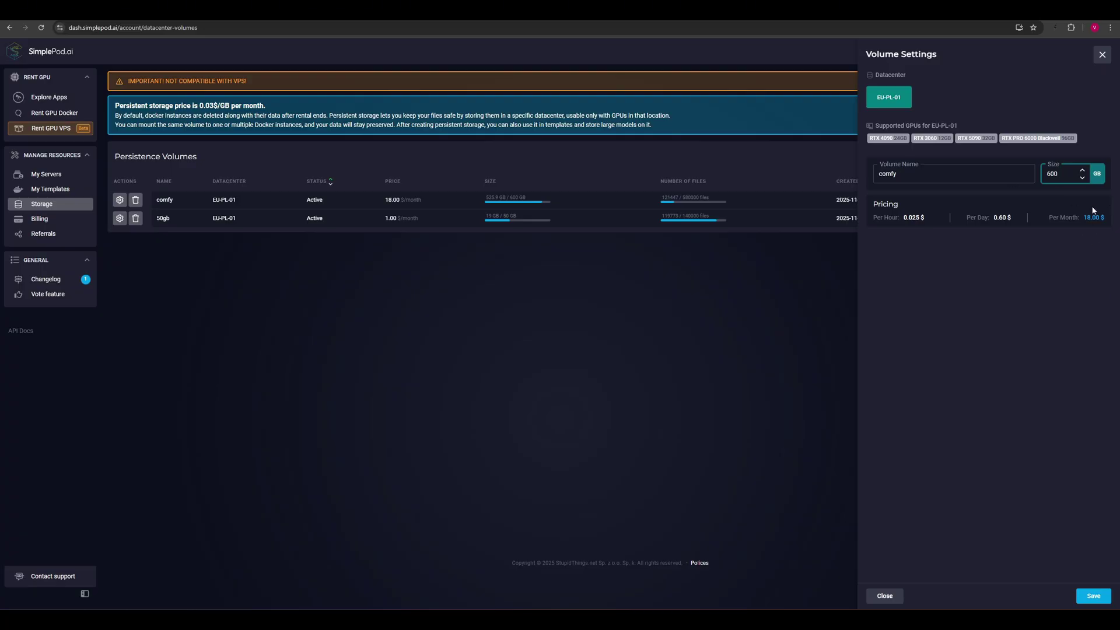
{"action": "left_click", "coordinate": [1094, 596]}
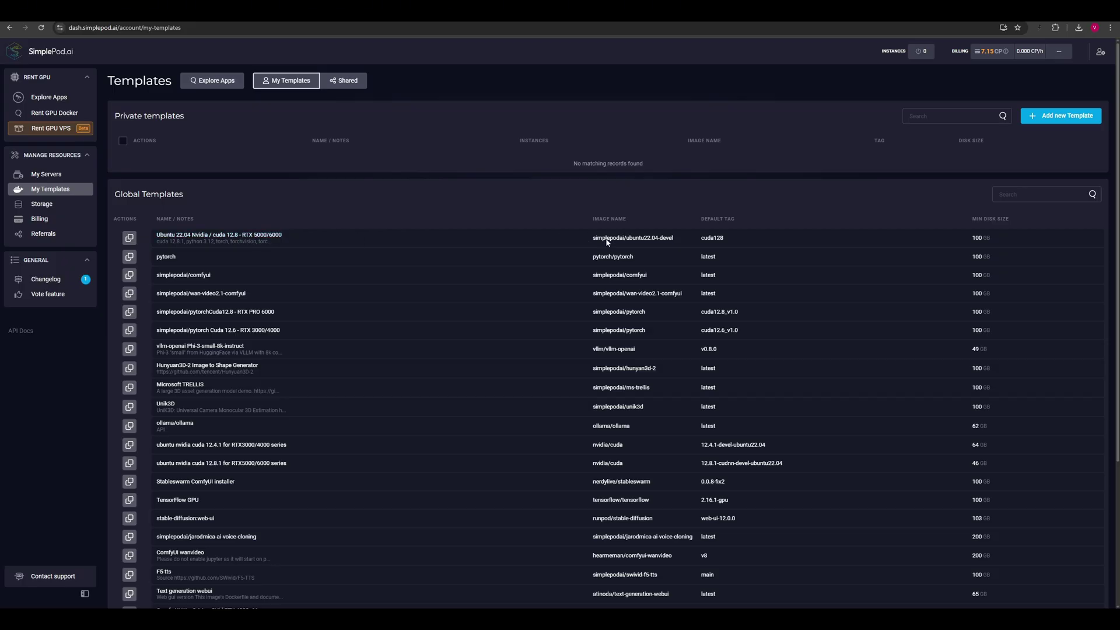
Clone the Ubuntu 22.04 template with tag cuda126, 600 GB disk and the comfy volume
{"action": "left_click", "coordinate": [259, 238]}
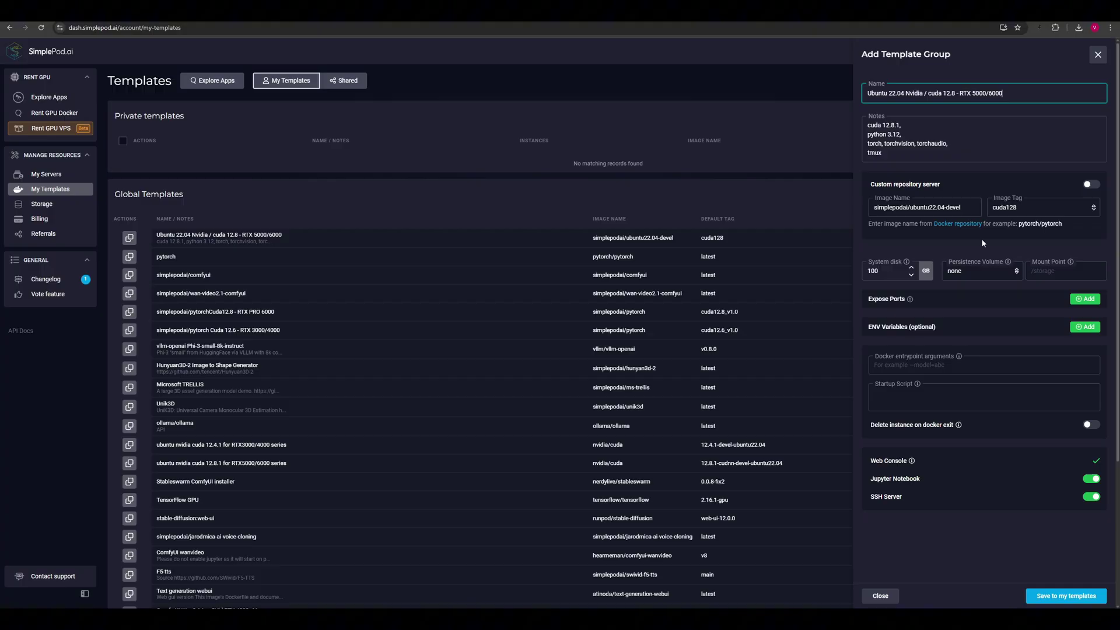
{"action": "left_click", "coordinate": [1034, 214]}
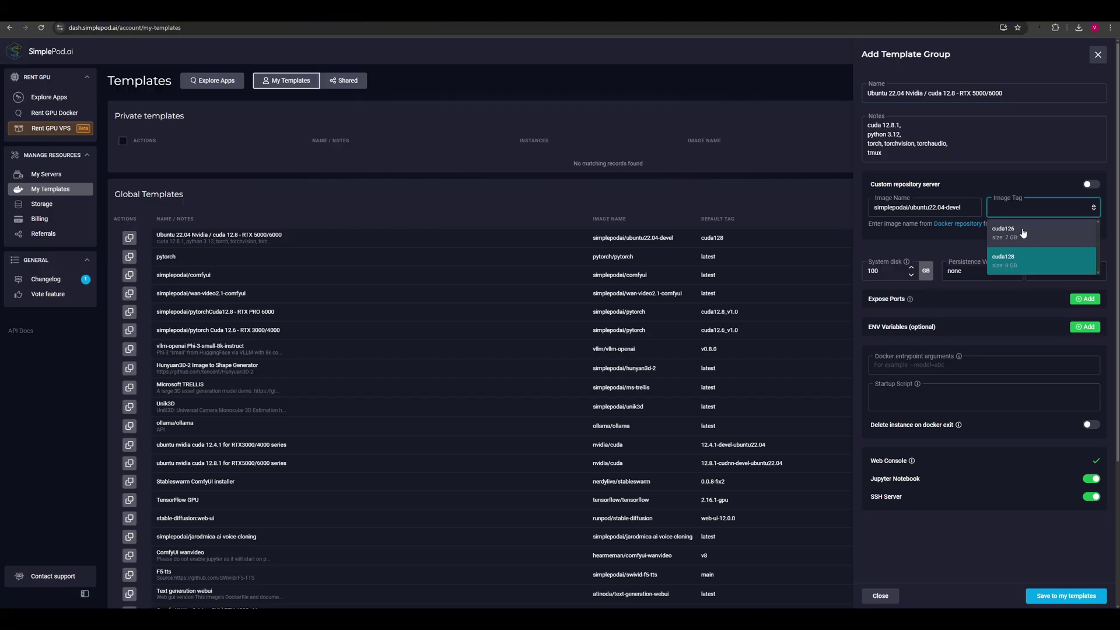
{"action": "left_click", "coordinate": [1024, 229]}
{"action": "double_click", "coordinate": [891, 273]}
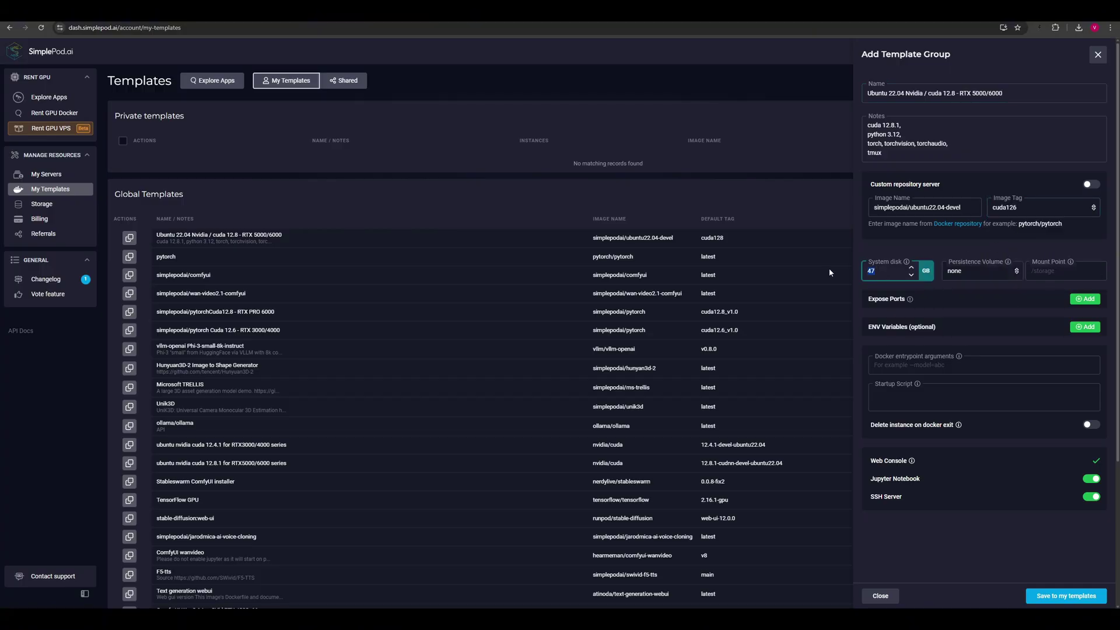
{"action": "type", "text": "600"}
{"action": "left_click", "coordinate": [986, 275]}
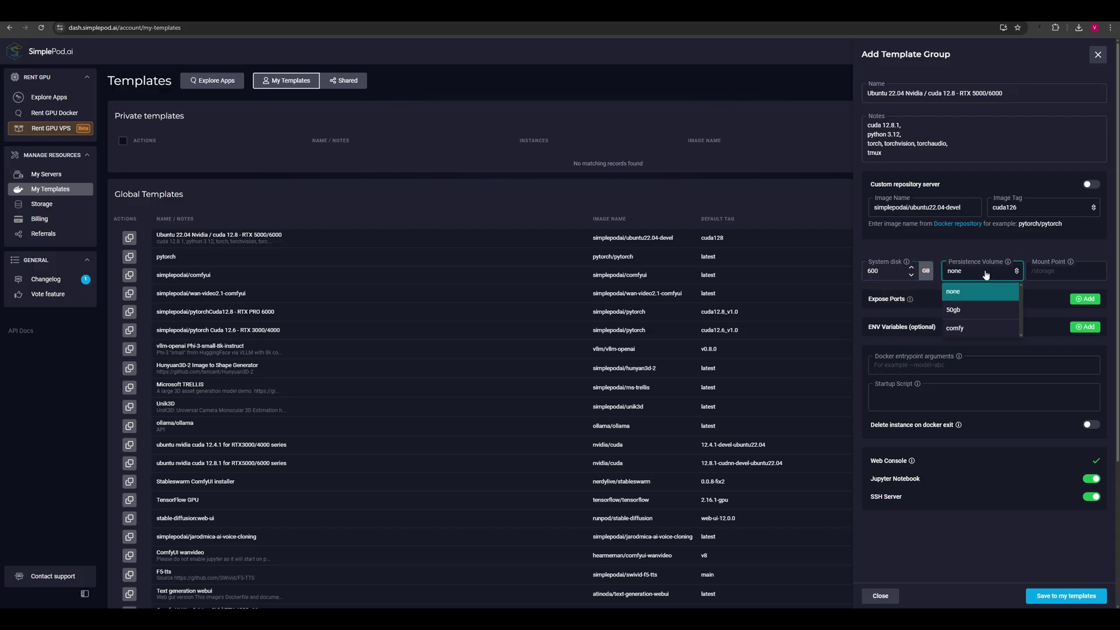
{"action": "left_click", "coordinate": [972, 329]}
Mount the volume at /workspace, expose port 8765, and save the private template
{"action": "left_click_drag", "start_coordinate": [1065, 274], "coordinate": [1037, 276]}
{"action": "type", "text": "/workspace"}
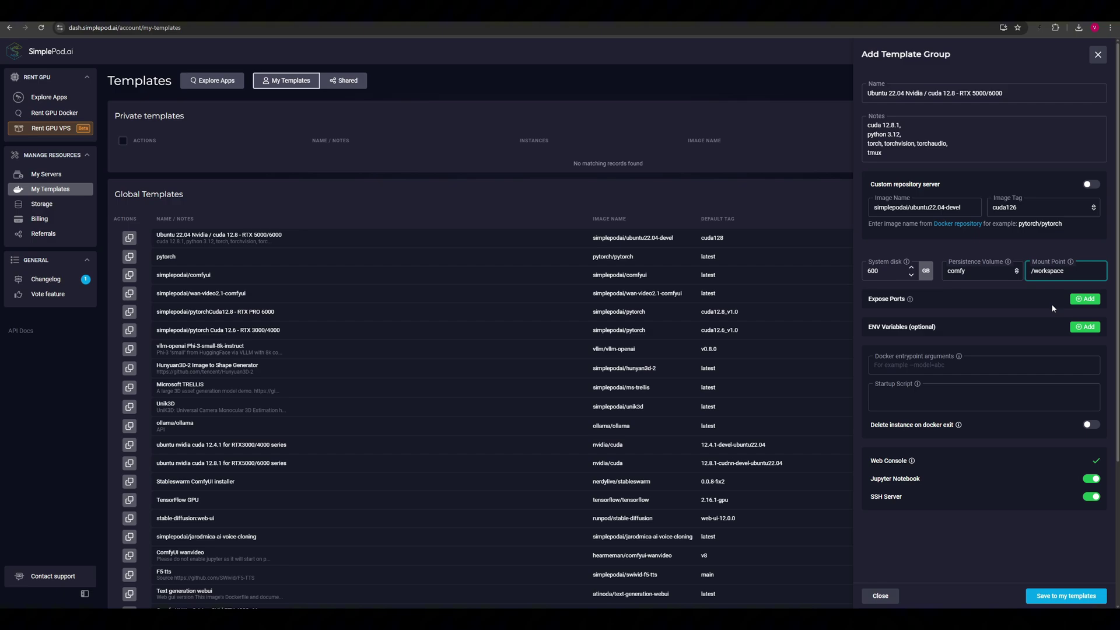
{"action": "left_click", "coordinate": [1086, 299]}
{"action": "type", "text": "87"}
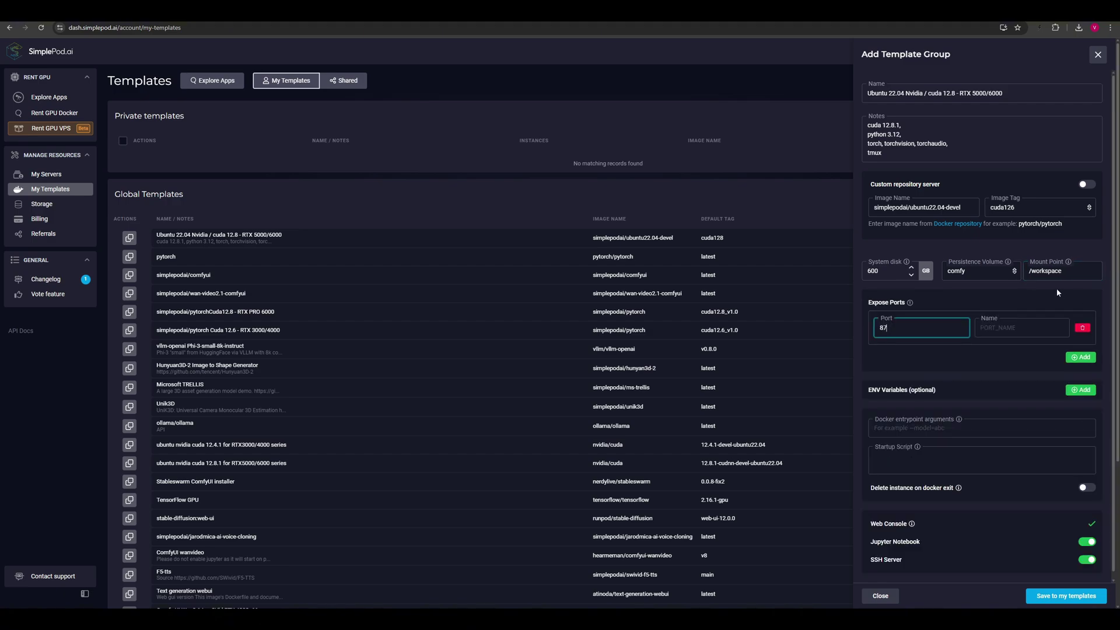
{"action": "type", "text": "65"}
{"action": "left_click", "coordinate": [1059, 597]}
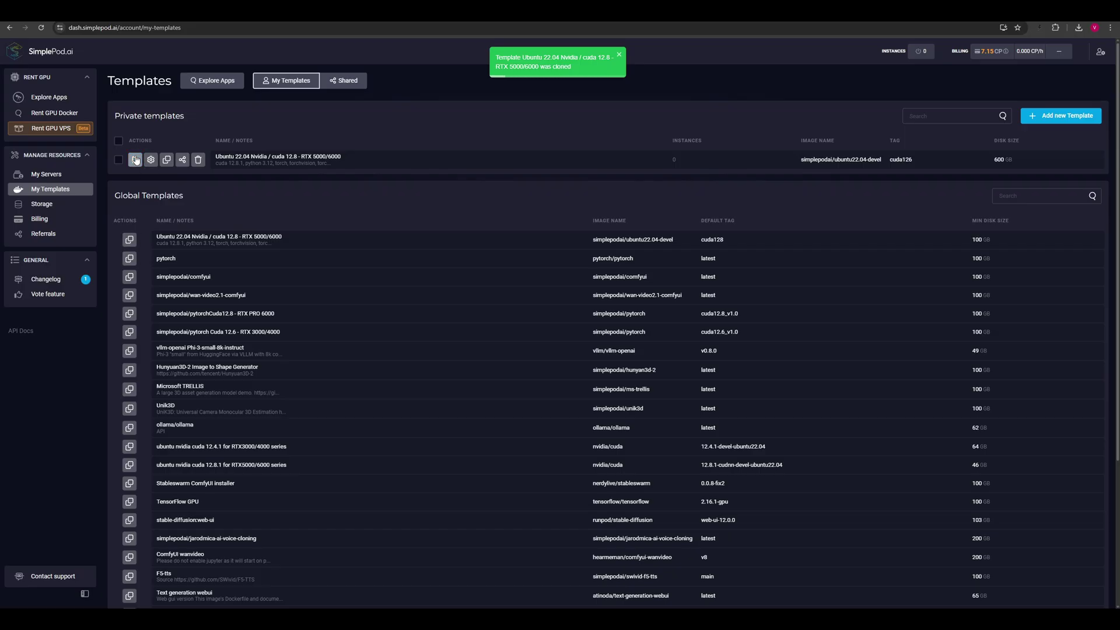
Rent a 1x RTX 5090 machine with the new template and launch it
{"action": "left_click", "coordinate": [136, 160]}
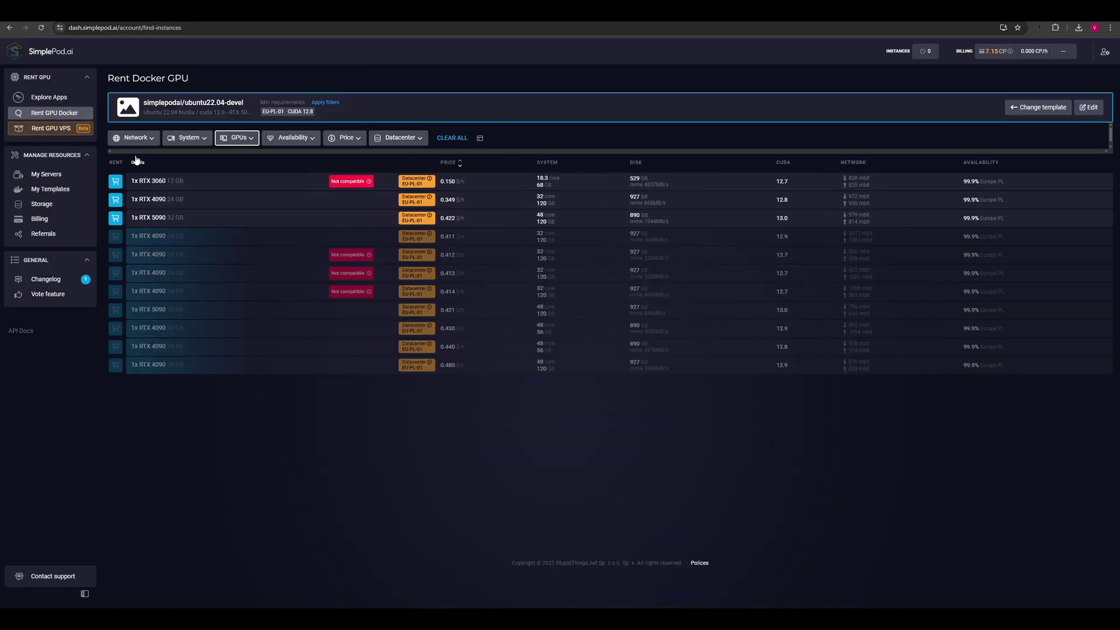
{"action": "left_click", "coordinate": [401, 138]}
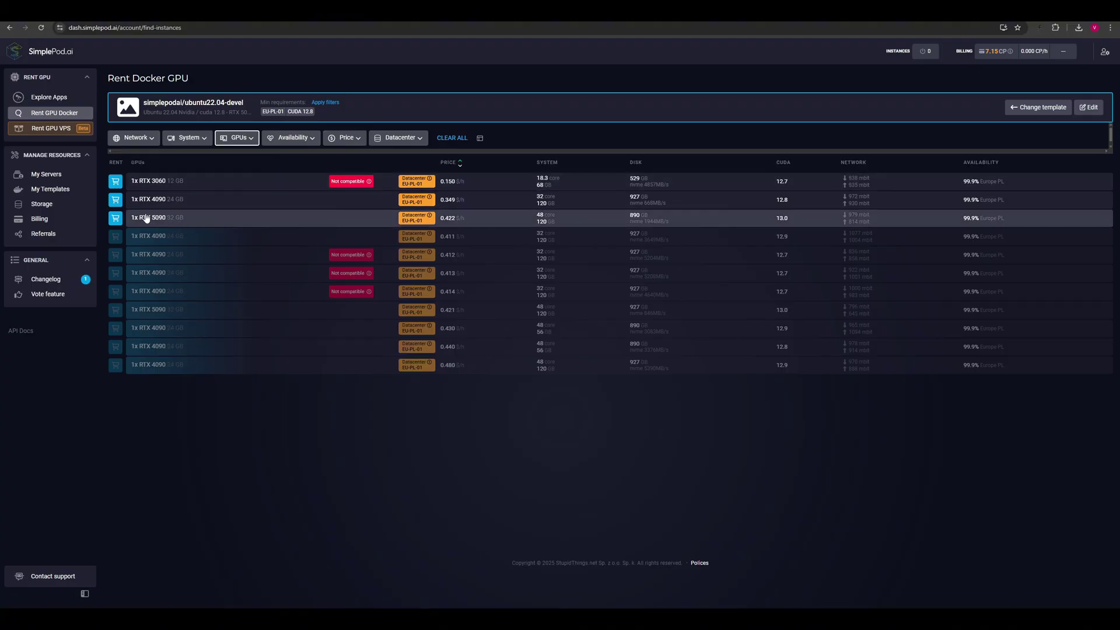
{"action": "left_click", "coordinate": [208, 220]}
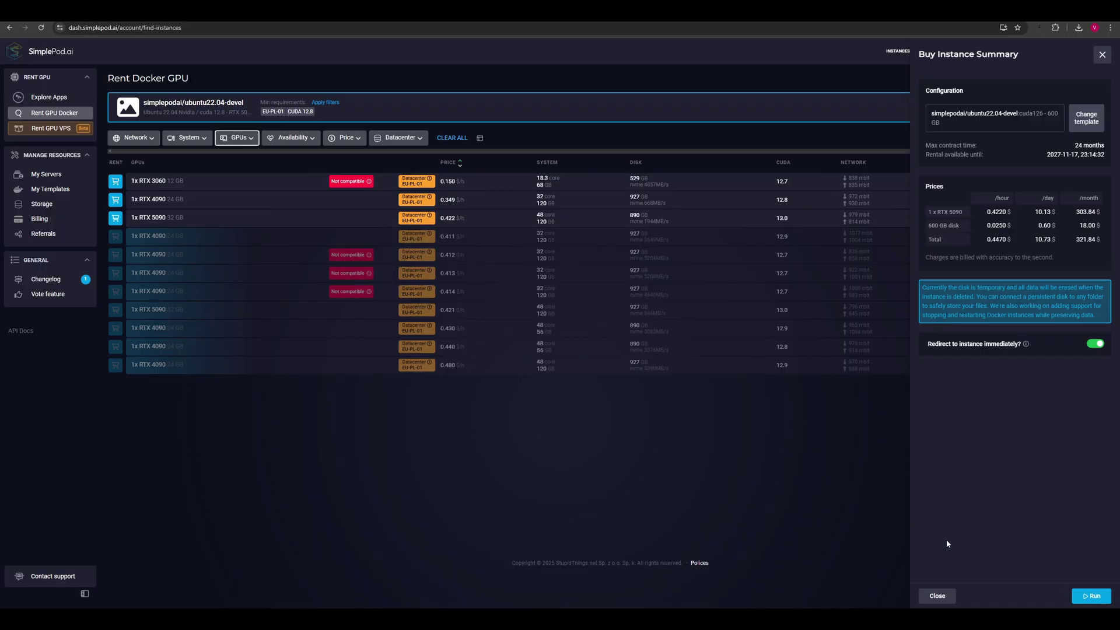
{"action": "left_click", "coordinate": [1092, 595]}
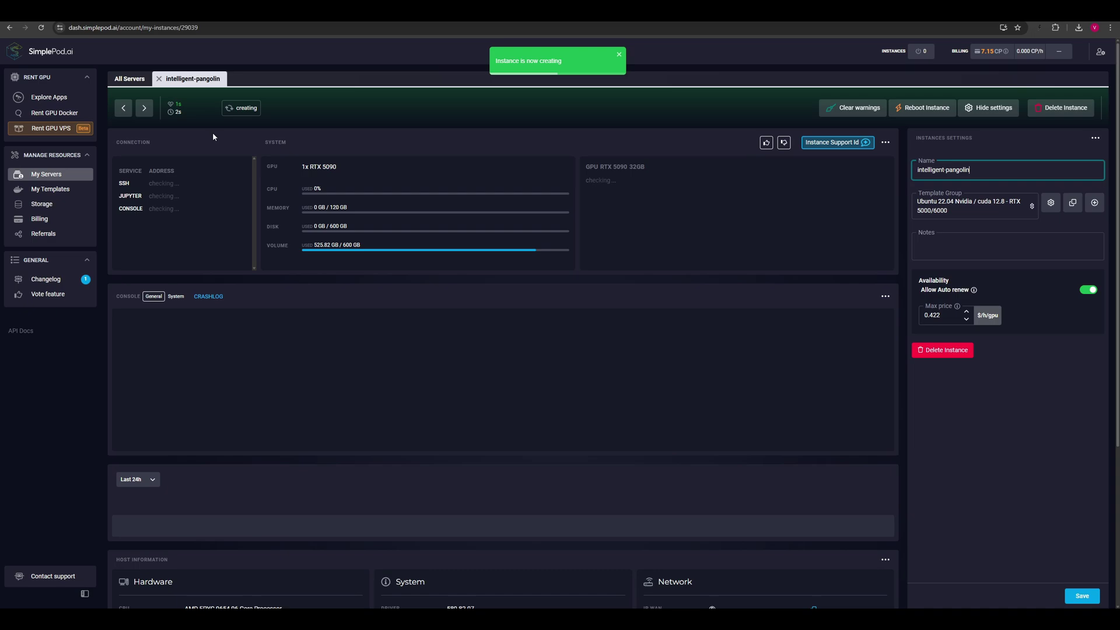
{"action": "scroll", "coordinate": [224, 158], "scroll_direction": "down", "scroll_amount": 3}
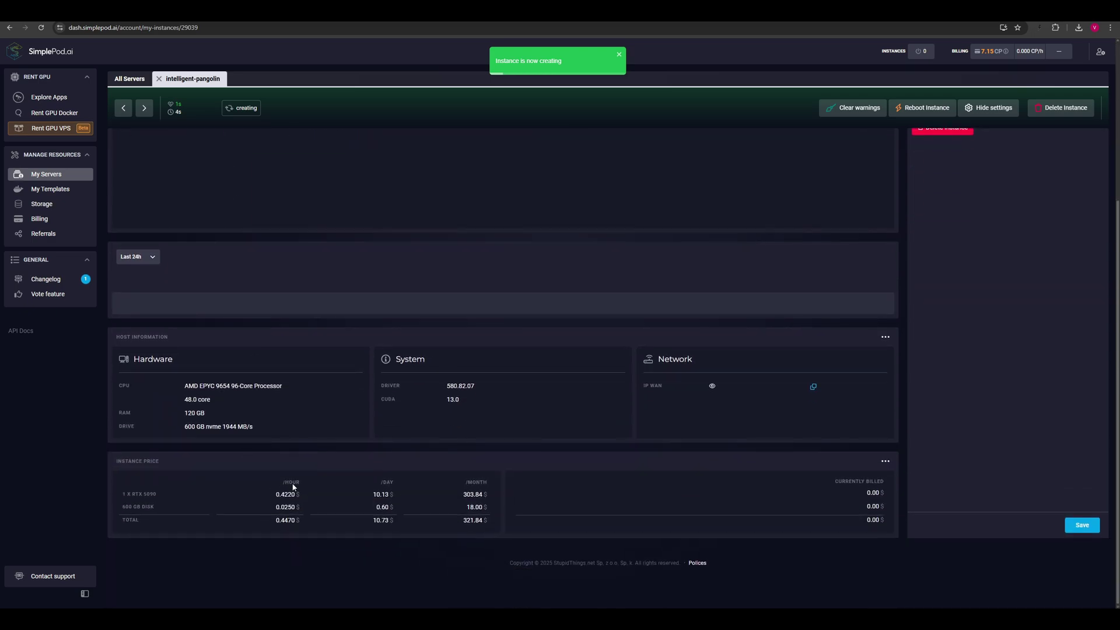
{"action": "scroll", "coordinate": [293, 497], "scroll_direction": "up", "scroll_amount": 2}
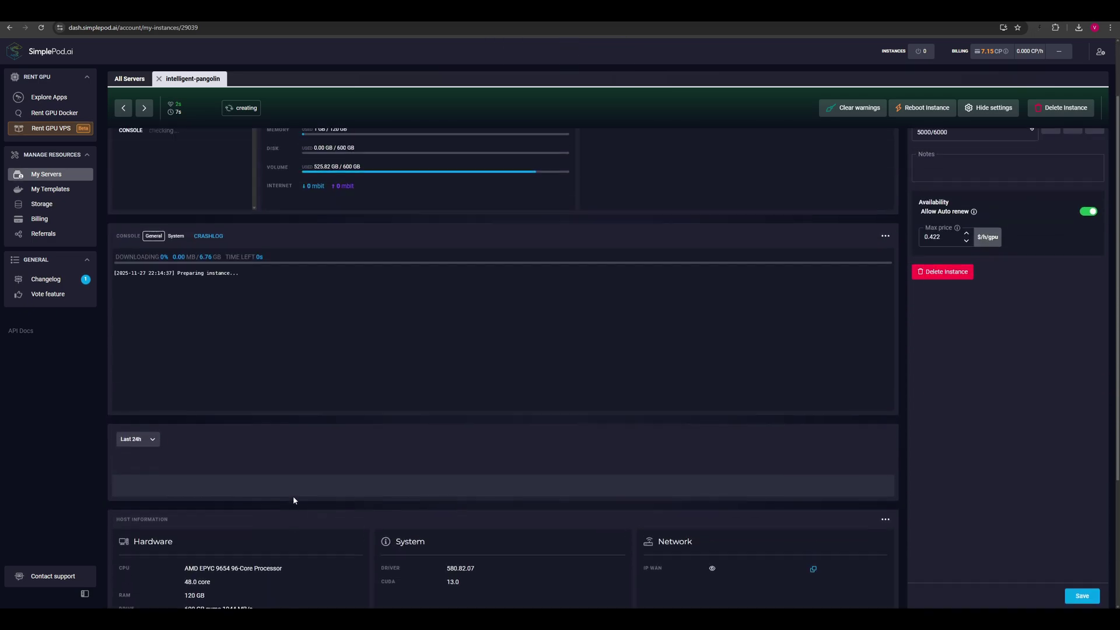
{"action": "scroll", "coordinate": [293, 496], "scroll_direction": "up", "scroll_amount": 1}
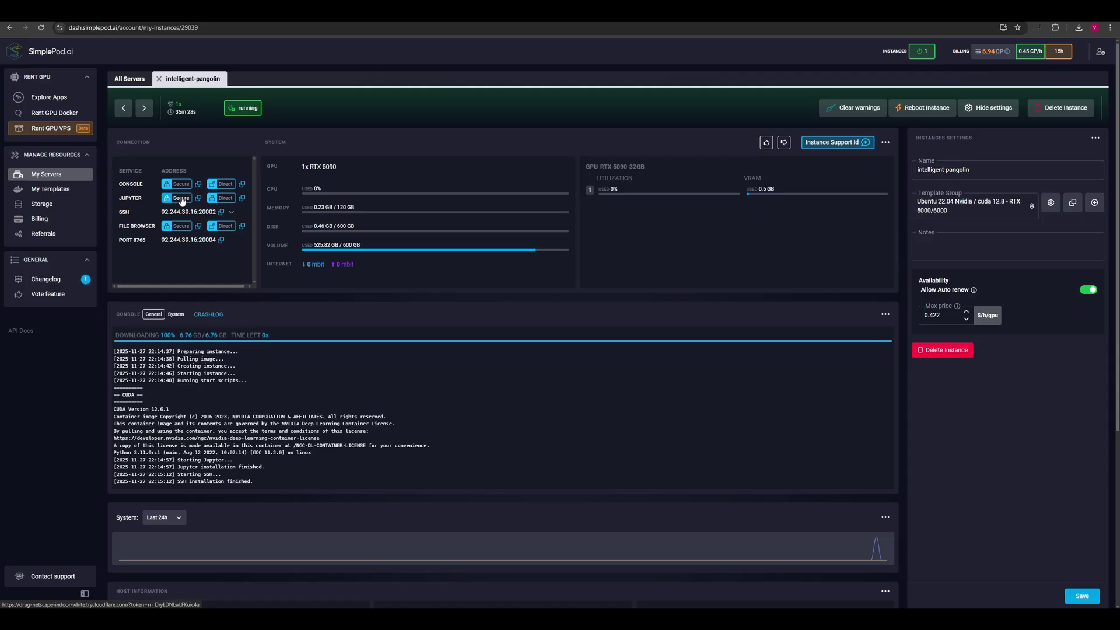
Open Jupyter past the unsafe warning and upload Files, MANUAL.txt, start.py and start-delete.py
{"action": "left_click", "coordinate": [224, 199]}
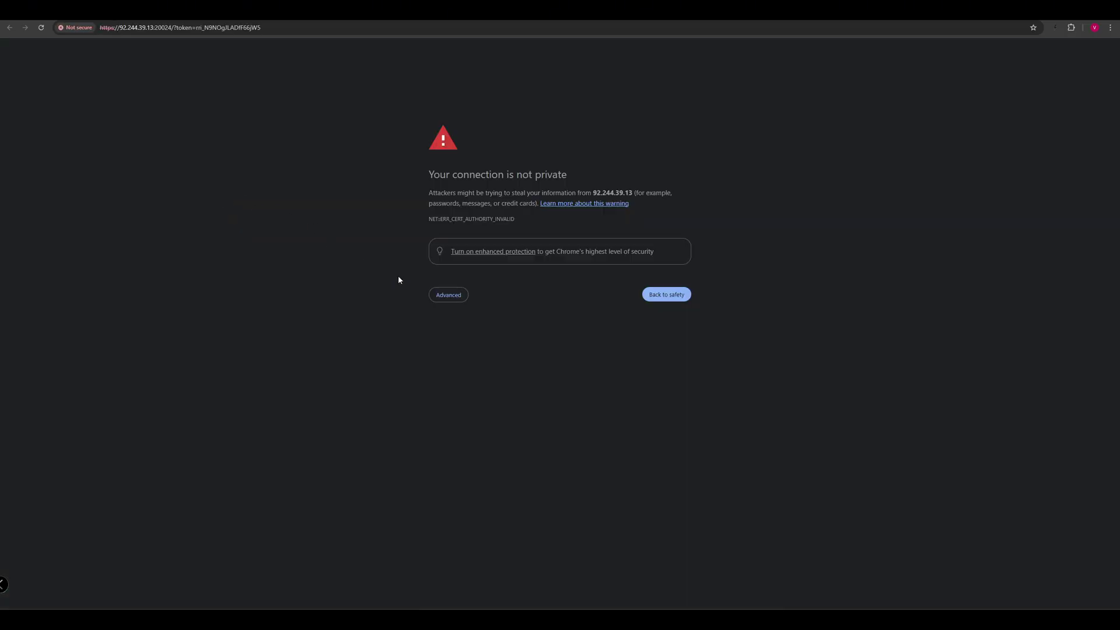
{"action": "left_click", "coordinate": [448, 295]}
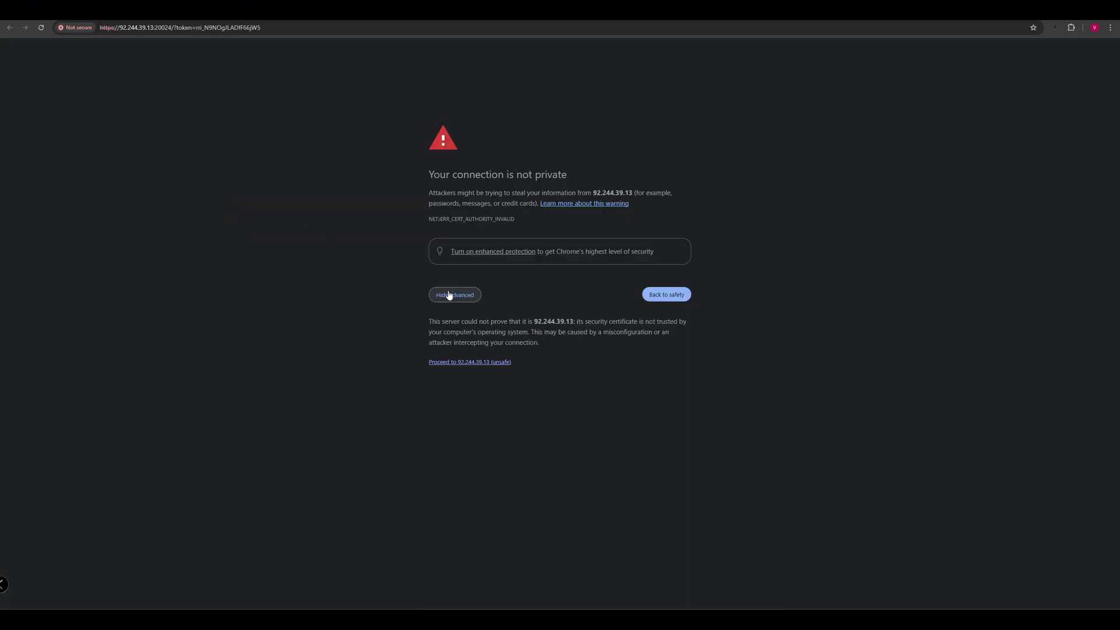
{"action": "left_click", "coordinate": [470, 362]}
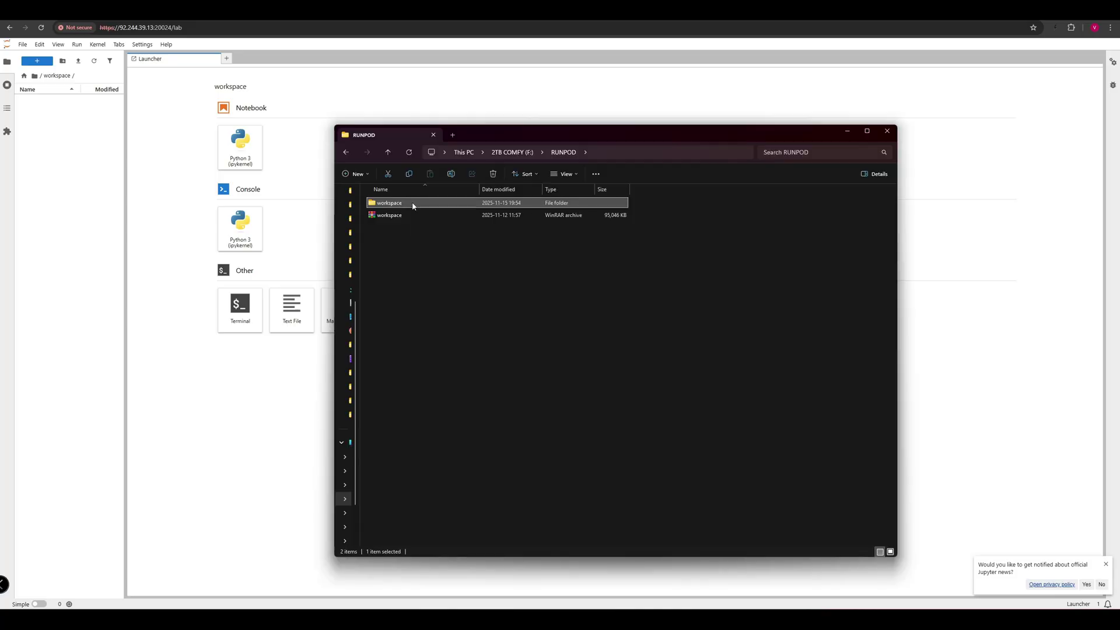
{"action": "double_click", "coordinate": [412, 205]}
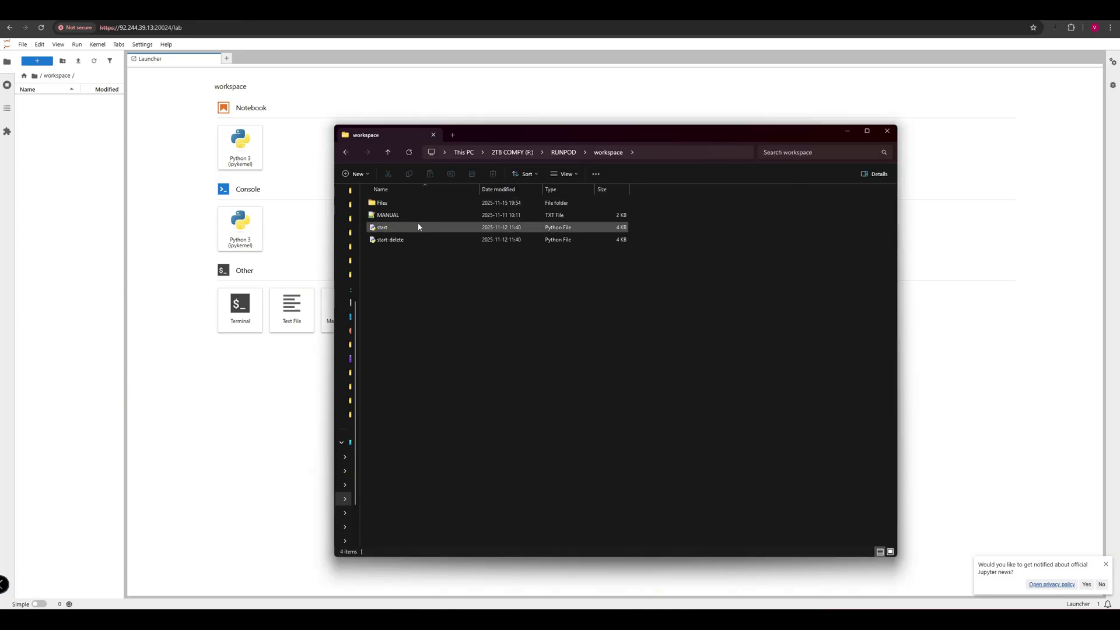
{"action": "mouse_move", "coordinate": [452, 283]}
{"action": "left_mouse_down"}
{"action": "mouse_move", "coordinate": [386, 202]}
{"action": "mouse_move", "coordinate": [175, 177]}
{"action": "mouse_move", "coordinate": [62, 139]}
{"action": "left_mouse_up"}
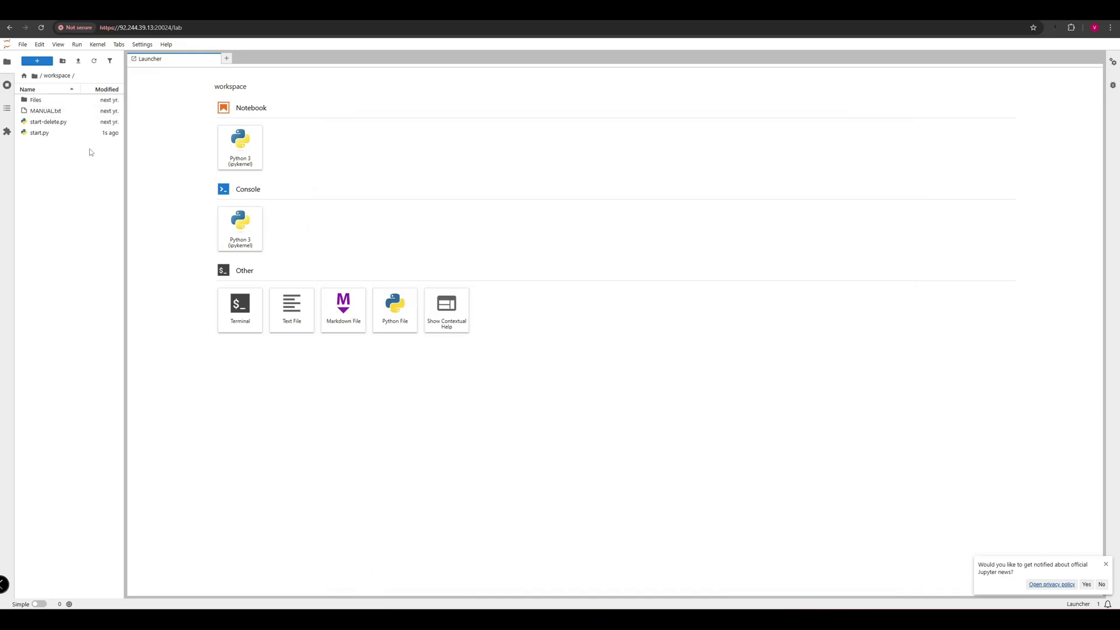
Run python start.py in a workspace terminal and grab the ComfyUI address from the log
{"action": "left_click", "coordinate": [242, 310]}
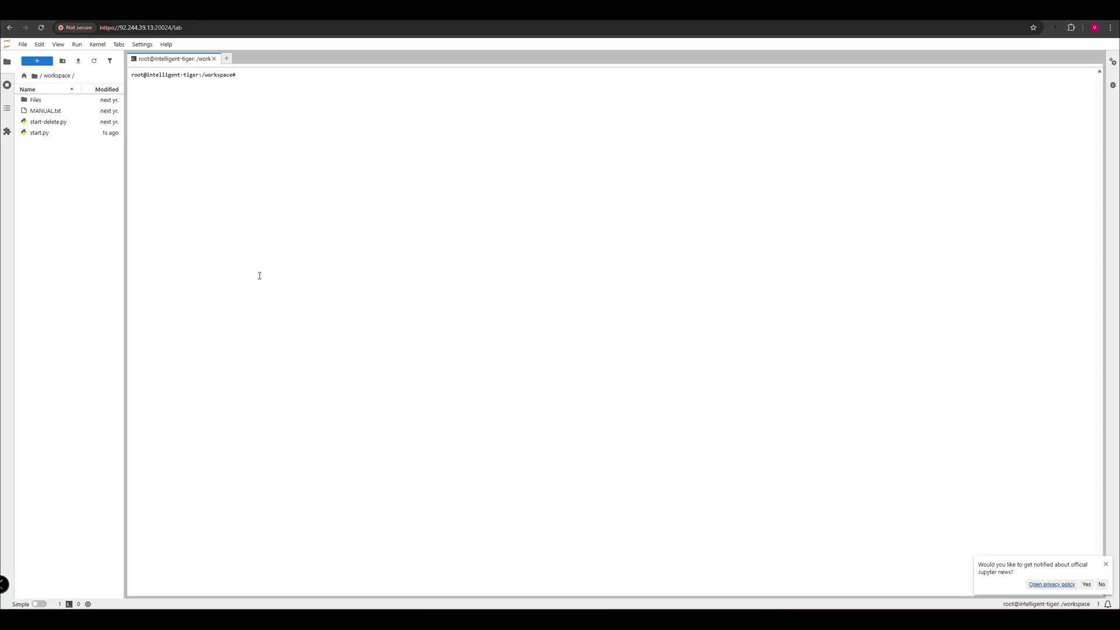
{"action": "type", "text": "python "}
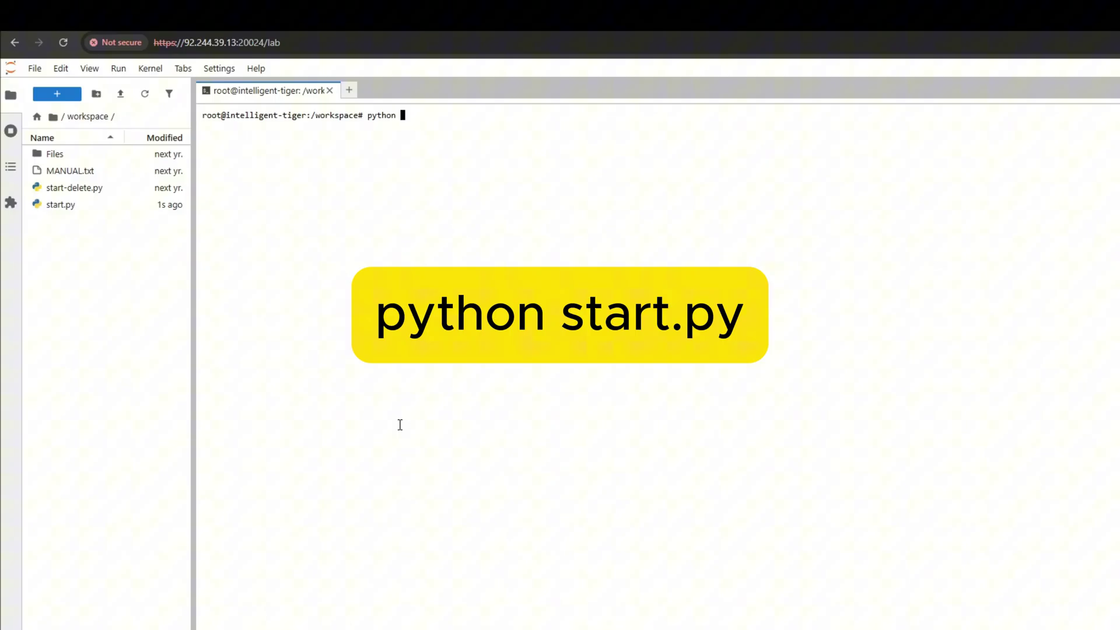
{"action": "type", "text": "start."}
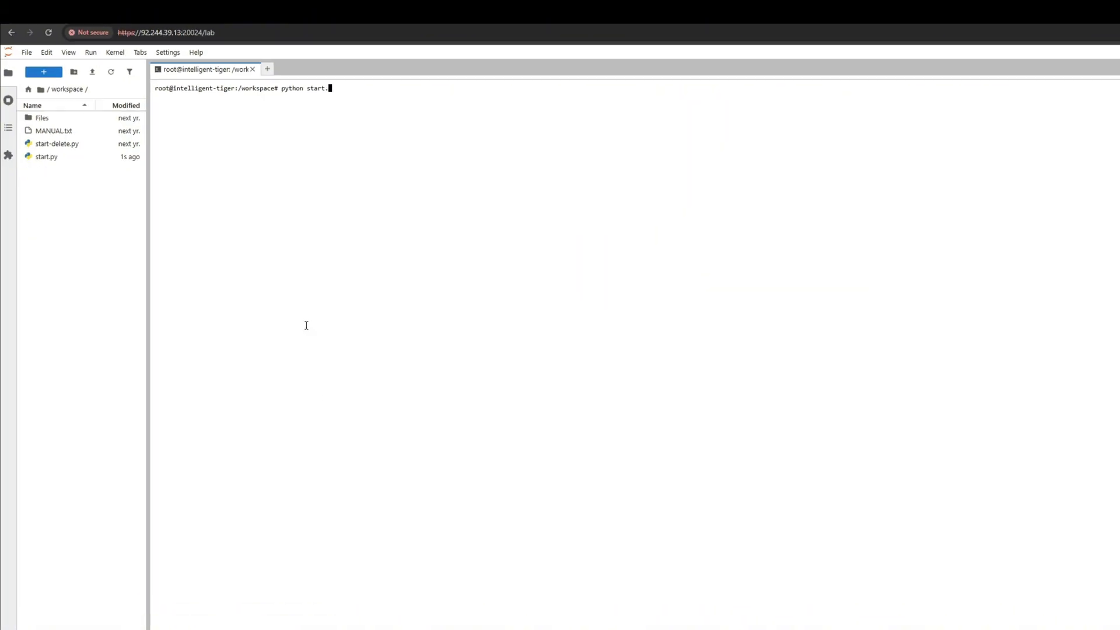
{"action": "type", "text": "py"}
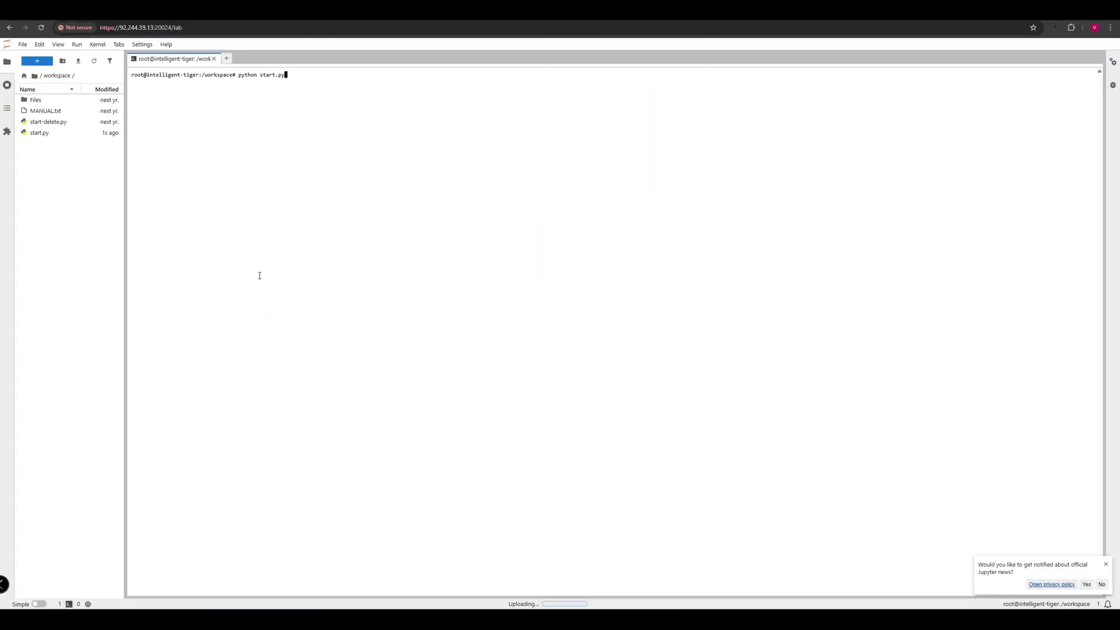
{"action": "key", "text": "Return"}
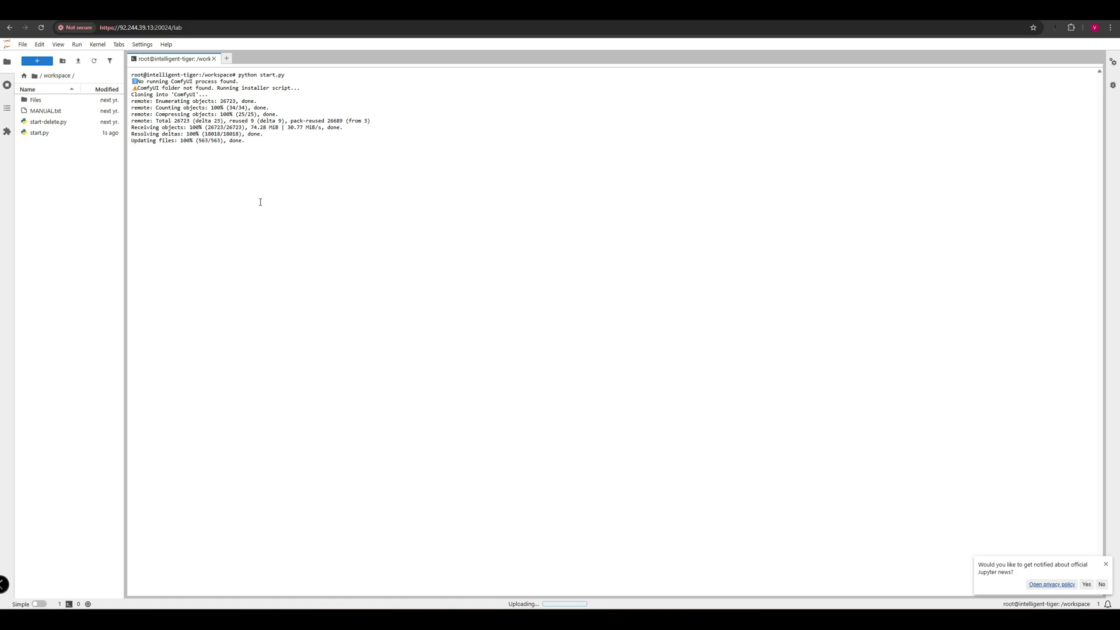
{"action": "left_click_drag", "start_coordinate": [258, 404], "coordinate": [210, 397]}
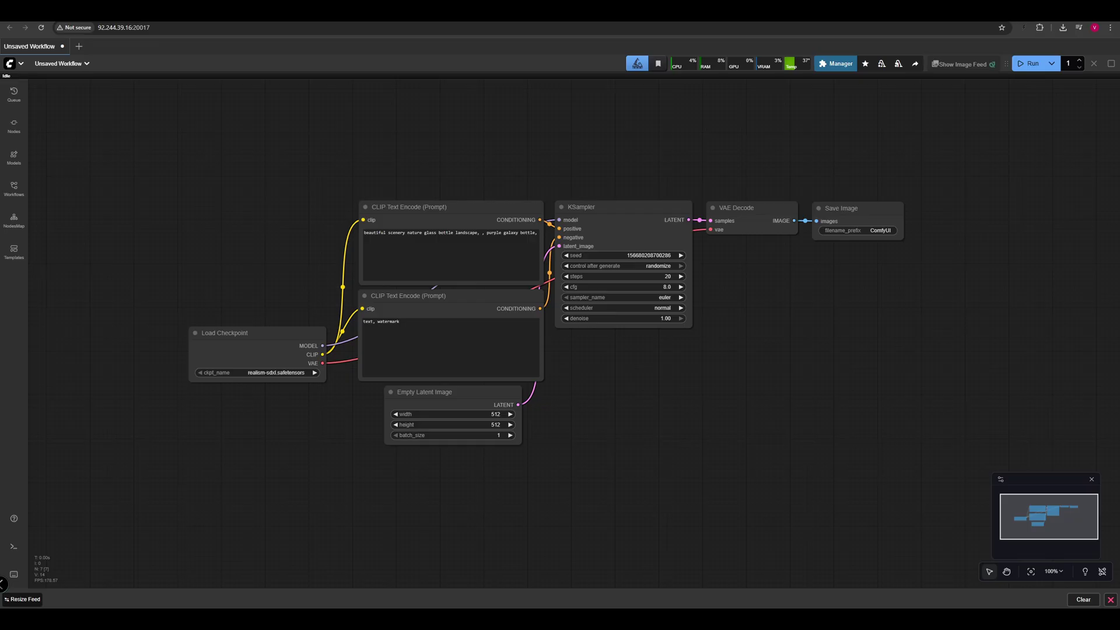
Expand the 0-IMAGE, 1-AUDIO and 2-VIDEO folders in ComfyUI's Workflows sidebar
{"action": "left_click", "coordinate": [13, 188]}
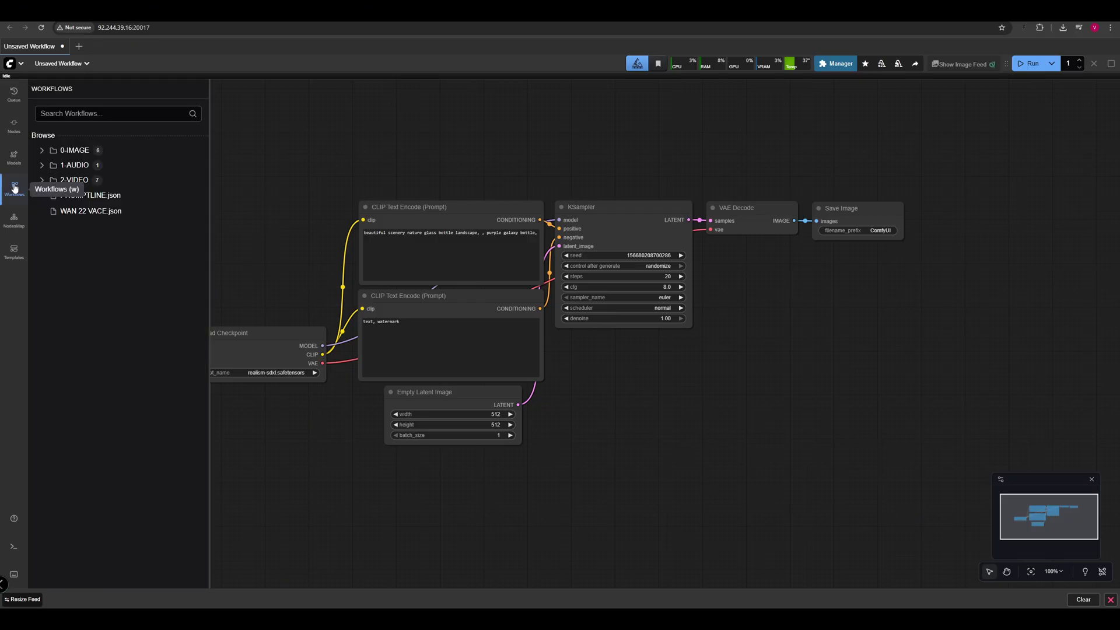
{"action": "left_click", "coordinate": [40, 150]}
{"action": "left_click", "coordinate": [41, 259]}
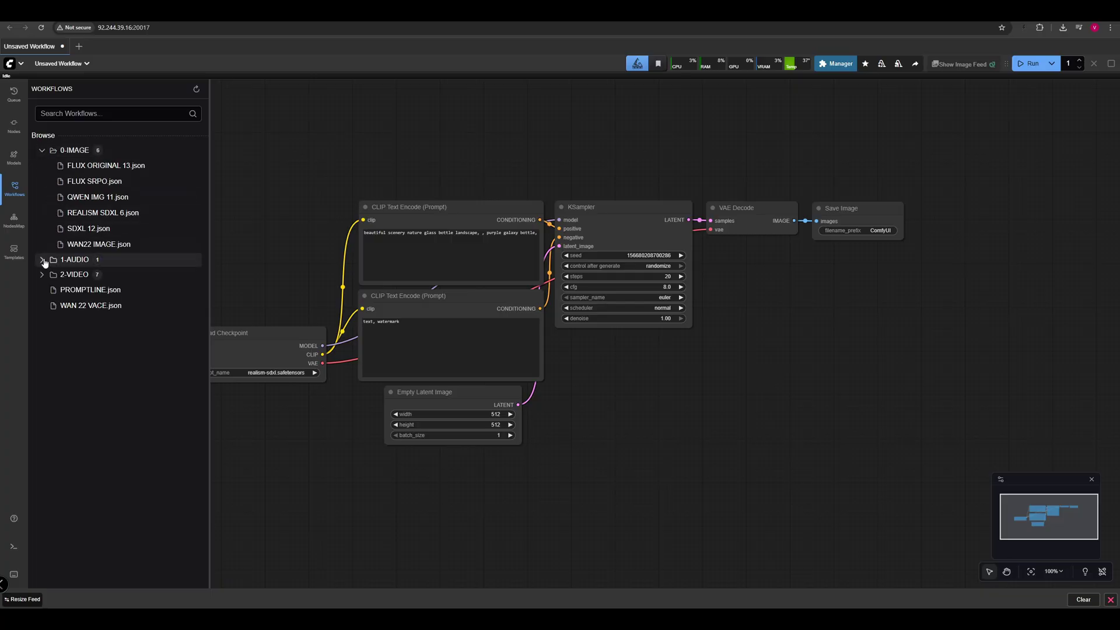
{"action": "left_click", "coordinate": [42, 290]}
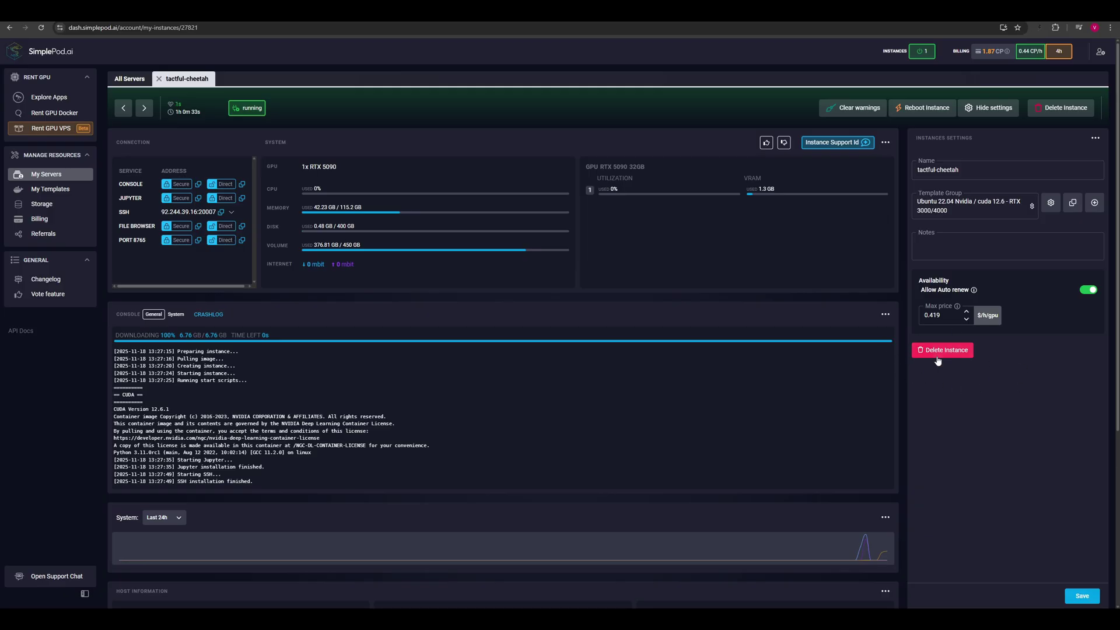
Remove the tactful-cheetah server from All Servers, then go to My Templates
{"action": "left_click", "coordinate": [129, 79]}
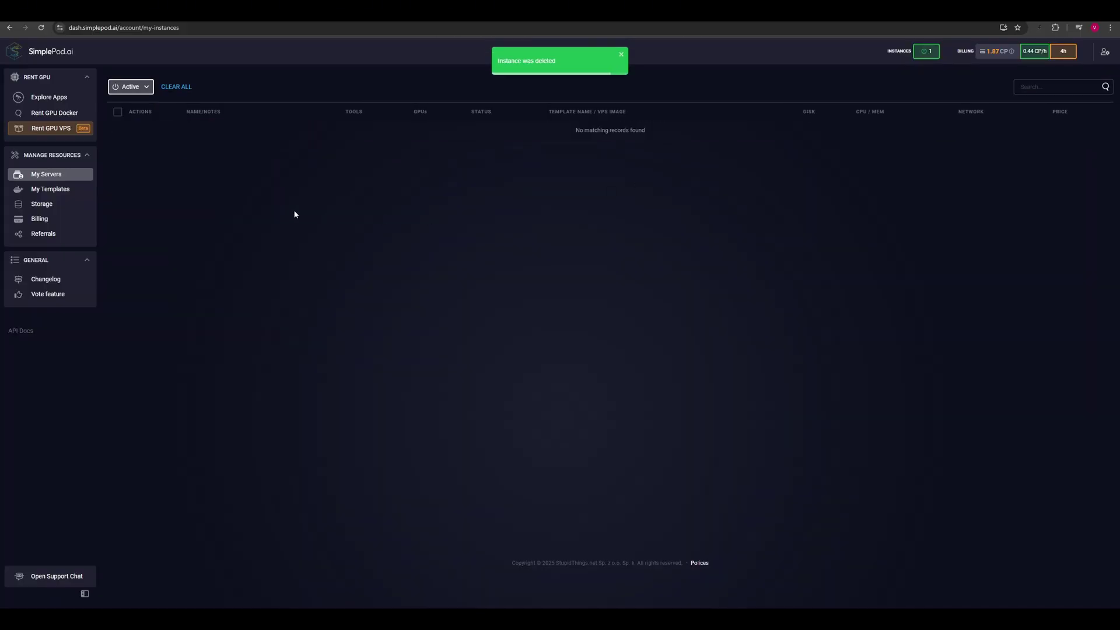
{"action": "left_click", "coordinate": [73, 190]}
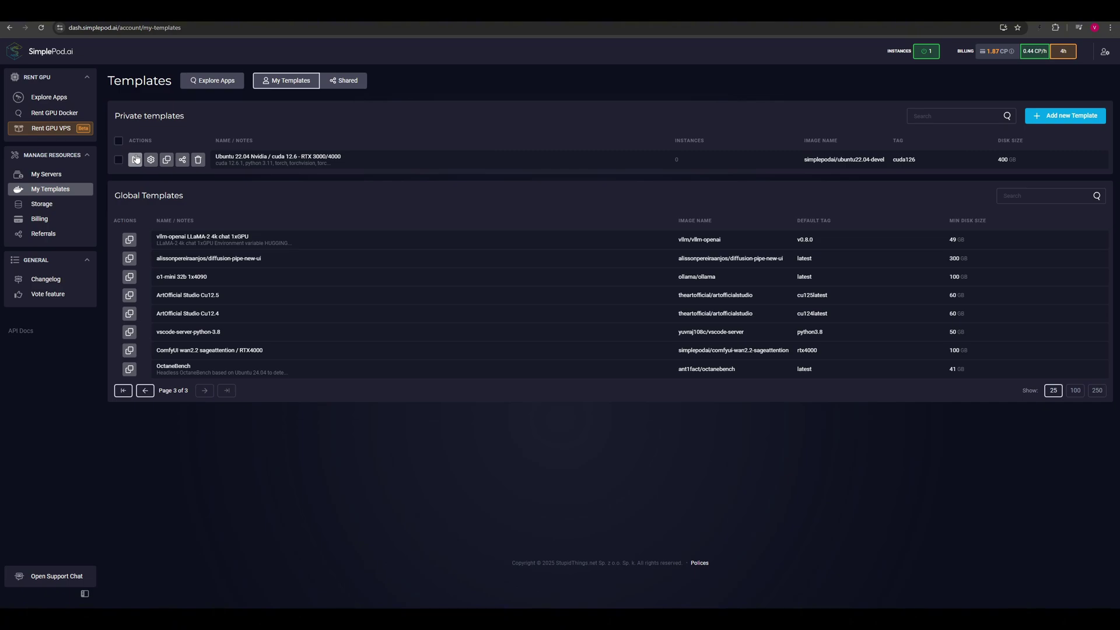
Rent an RTX 3060 instance from the private Ubuntu template
{"action": "left_click", "coordinate": [136, 161]}
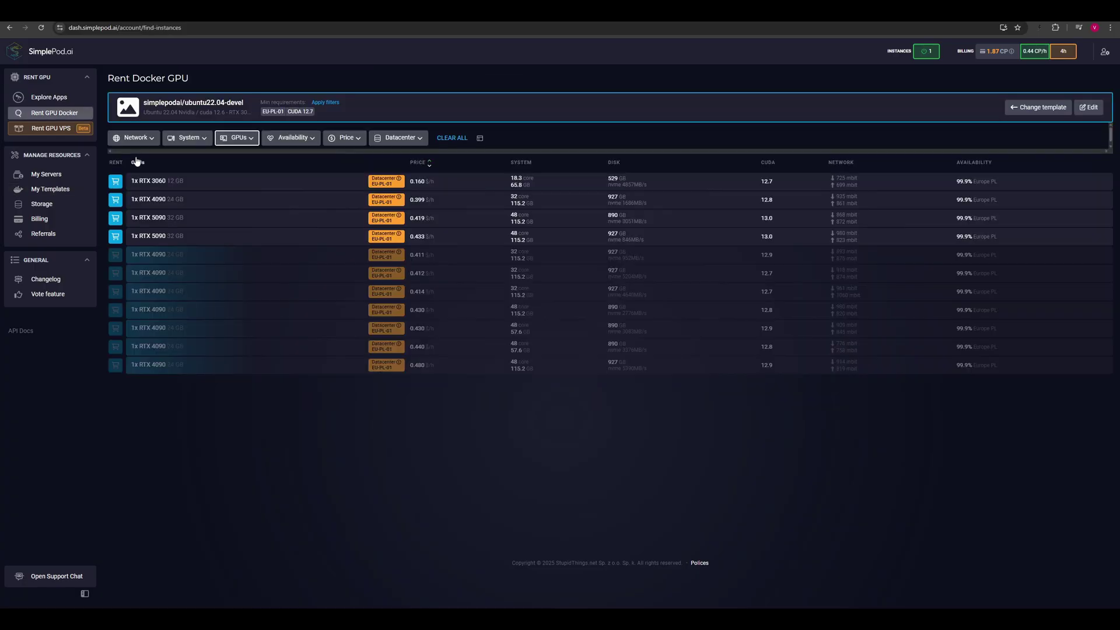
{"action": "left_click", "coordinate": [195, 183]}
{"action": "left_click", "coordinate": [1094, 596]}
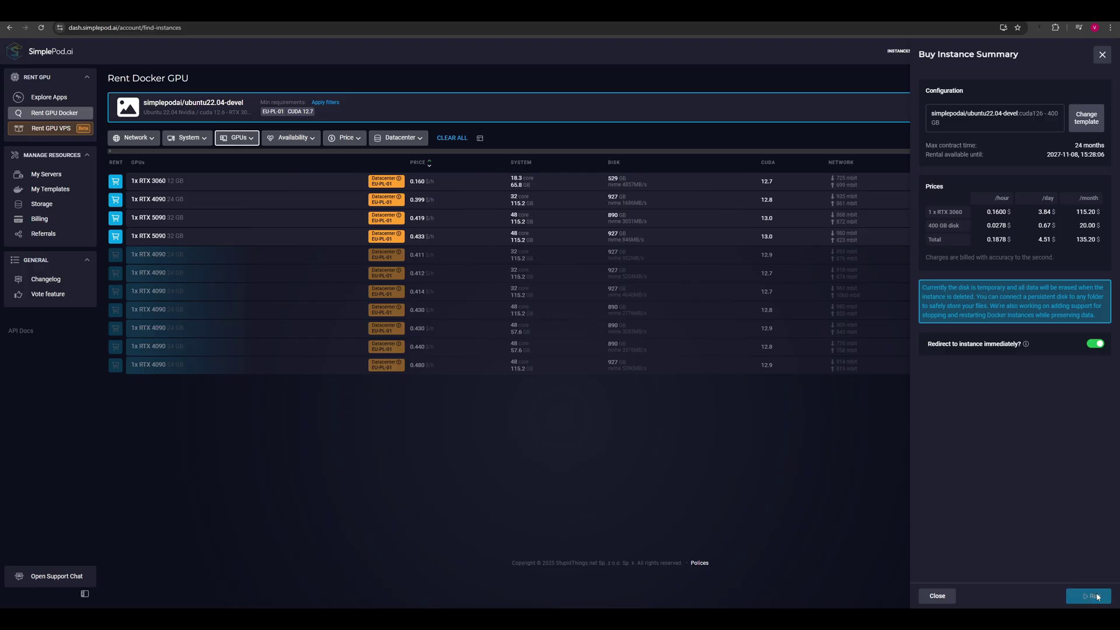
Rent an RTX 4090 from the same template, then start deleting gentle-kangaroo
{"action": "left_click", "coordinate": [69, 195]}
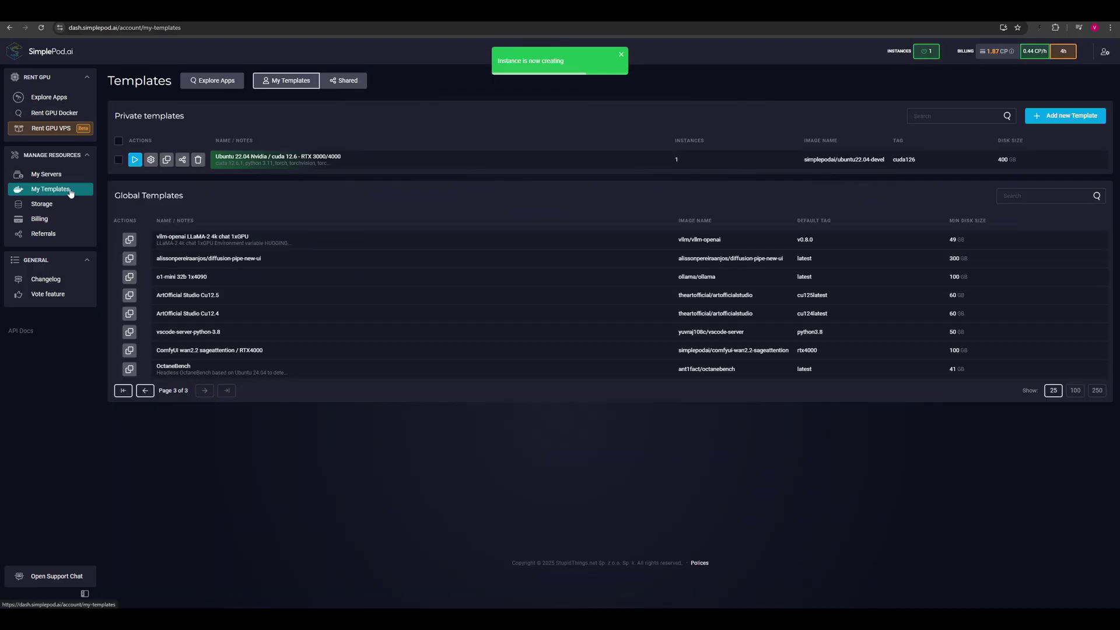
{"action": "left_click", "coordinate": [136, 161]}
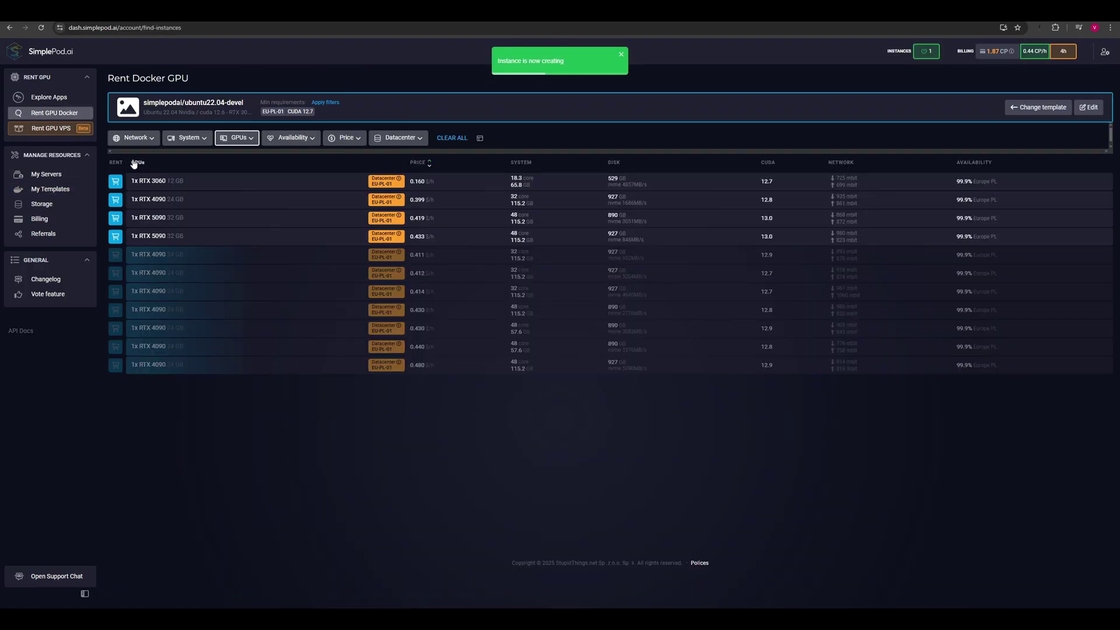
{"action": "left_click", "coordinate": [170, 200]}
{"action": "left_click", "coordinate": [1091, 596]}
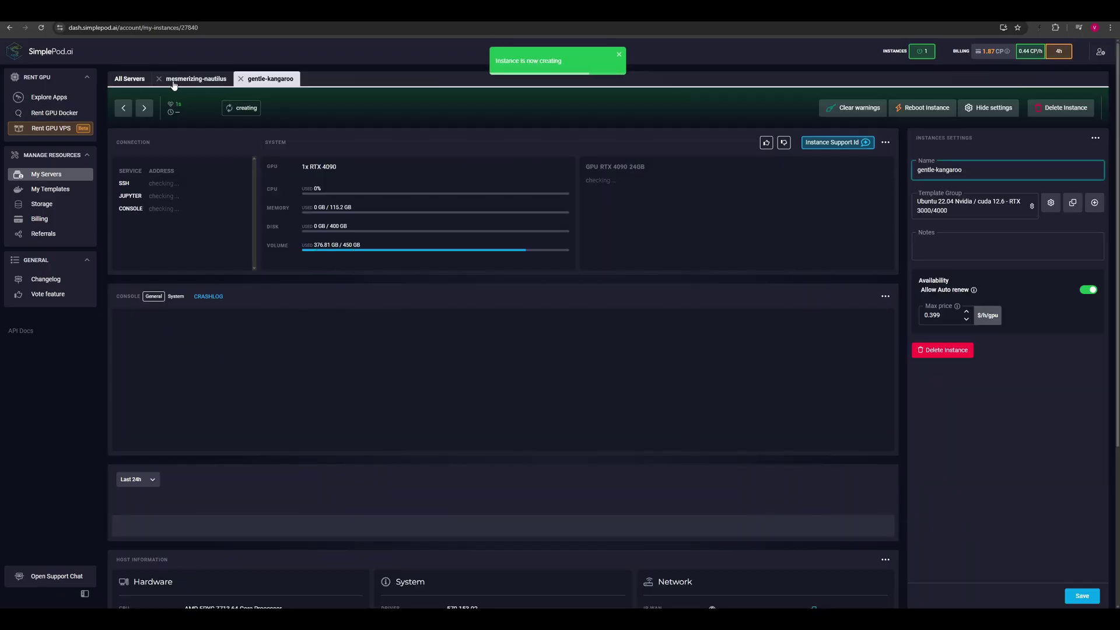
{"action": "left_click", "coordinate": [130, 78]}
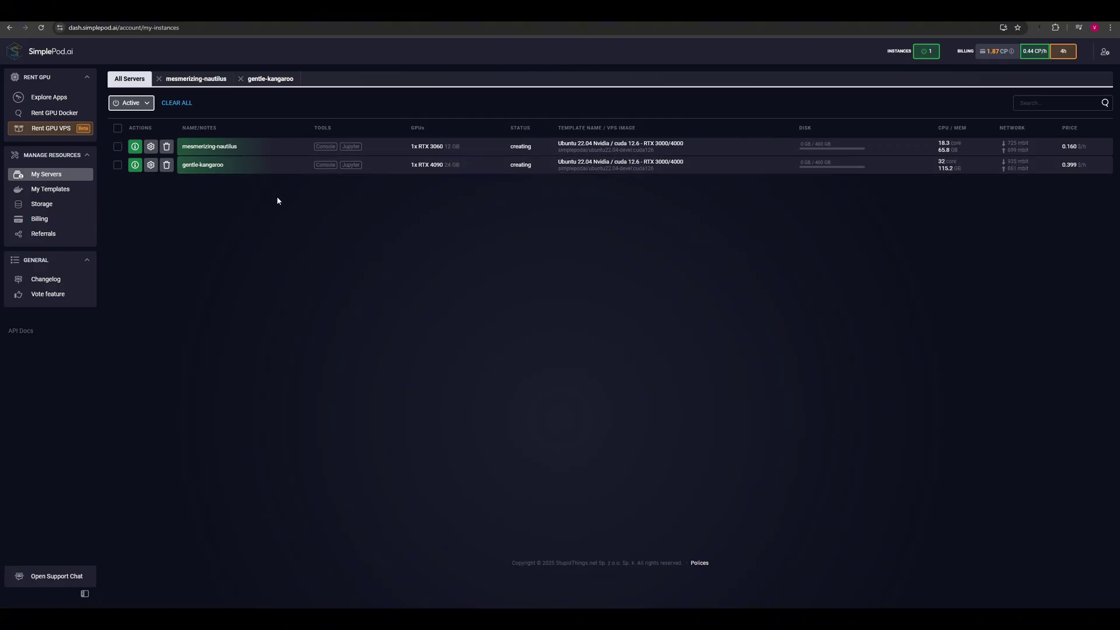
{"action": "left_click", "coordinate": [166, 164]}
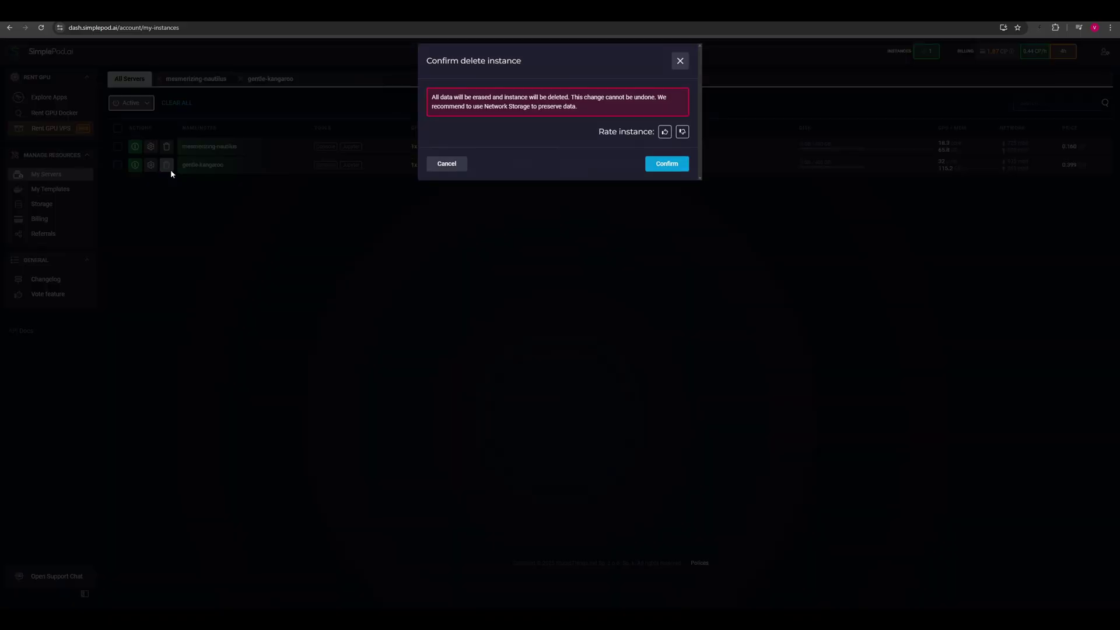
Delete both the gentle-kangaroo and mesmerizing-nautilus instances
{"action": "left_click", "coordinate": [666, 172]}
{"action": "left_click", "coordinate": [167, 146]}
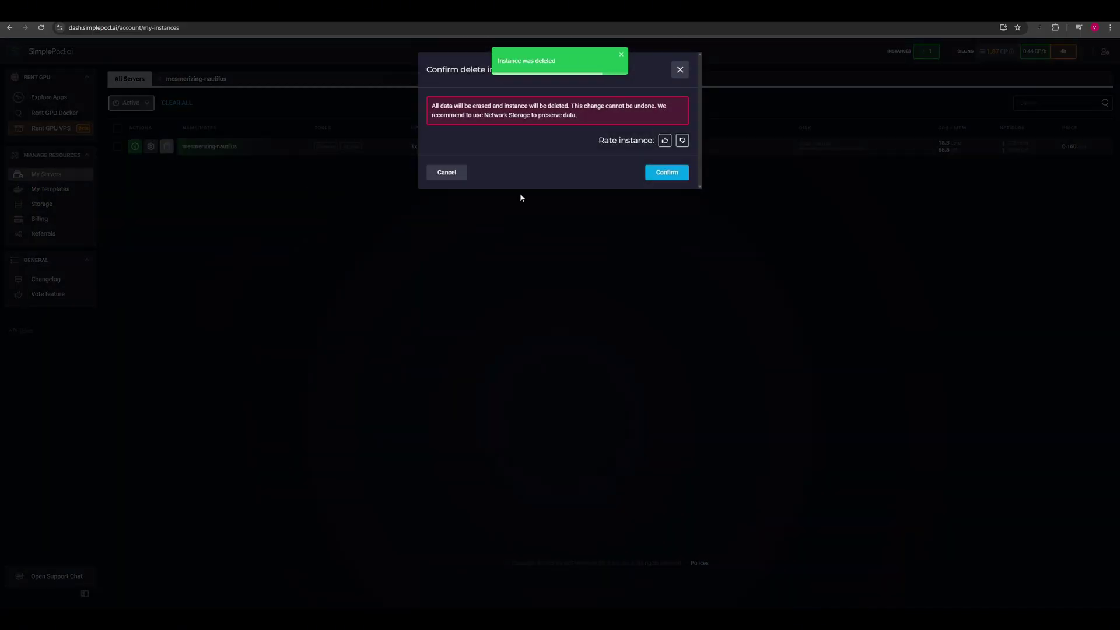
{"action": "left_click", "coordinate": [654, 174]}
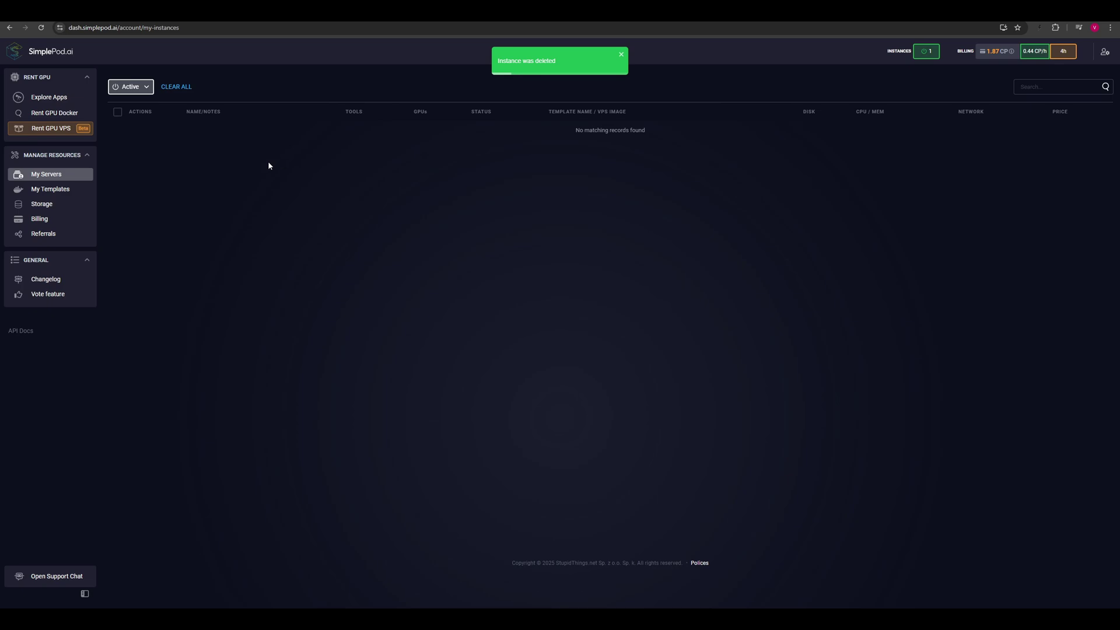
Add a 50 GB persistence volume named '50gb' in Storage
{"action": "left_click", "coordinate": [42, 204]}
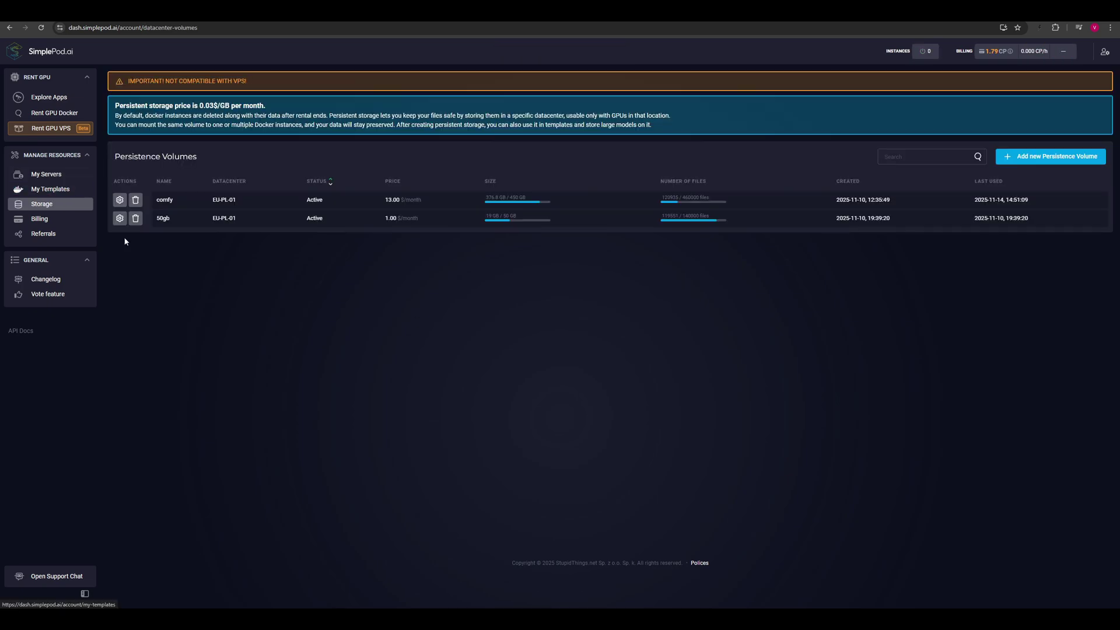
{"action": "left_click", "coordinate": [1044, 156]}
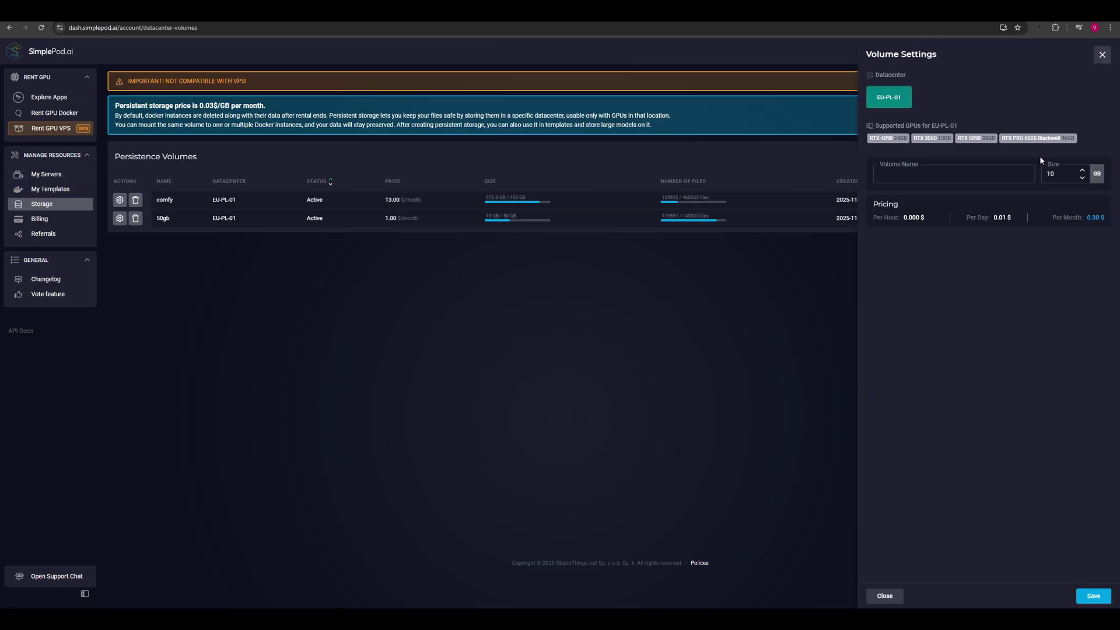
{"action": "left_click_drag", "start_coordinate": [1059, 174], "coordinate": [1041, 174]}
{"action": "type", "text": "50"}
{"action": "left_click", "coordinate": [943, 176]}
{"action": "type", "text": "50"}
{"action": "left_click", "coordinate": [1093, 597]}
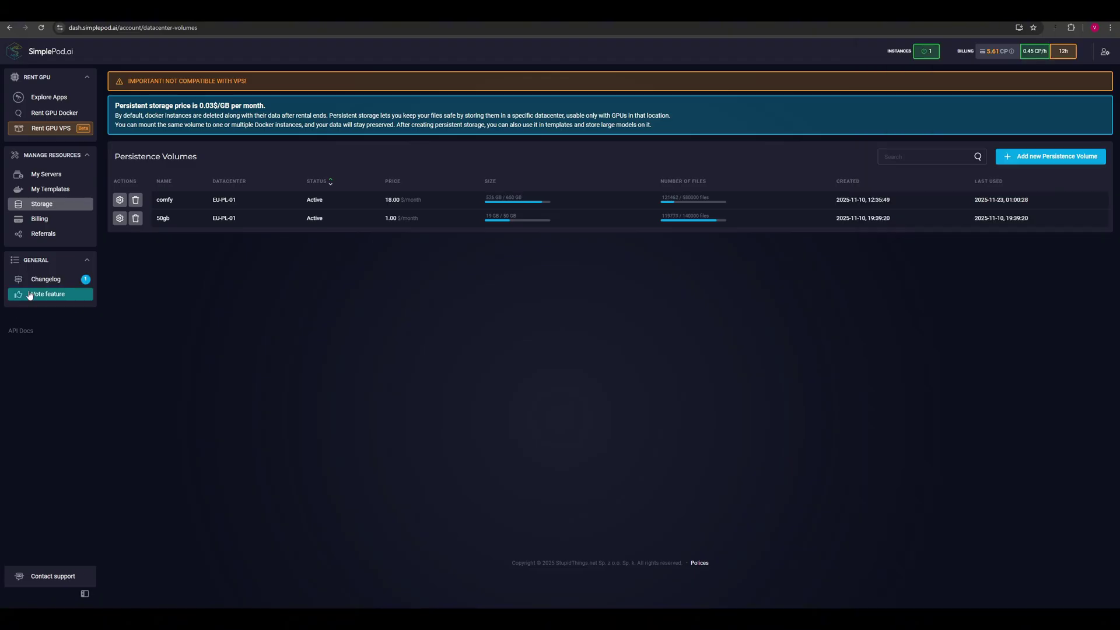
In the Ubuntu CUDA 12.8 template's settings, attach the 50gb volume and edit its mount path
{"action": "left_click", "coordinate": [50, 189]}
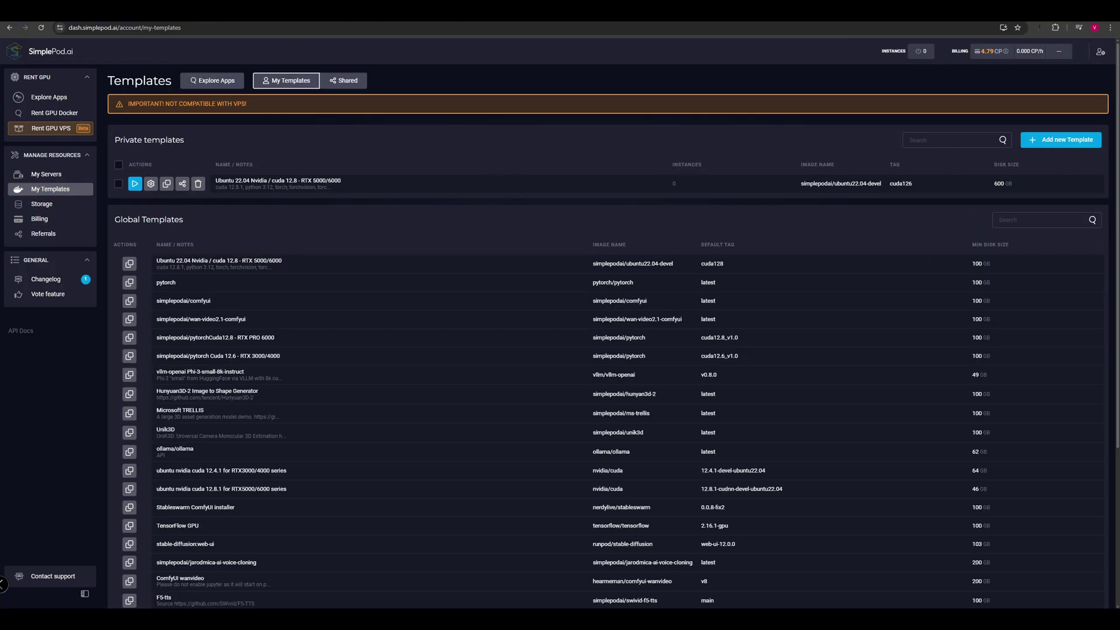
{"action": "left_click", "coordinate": [248, 260]}
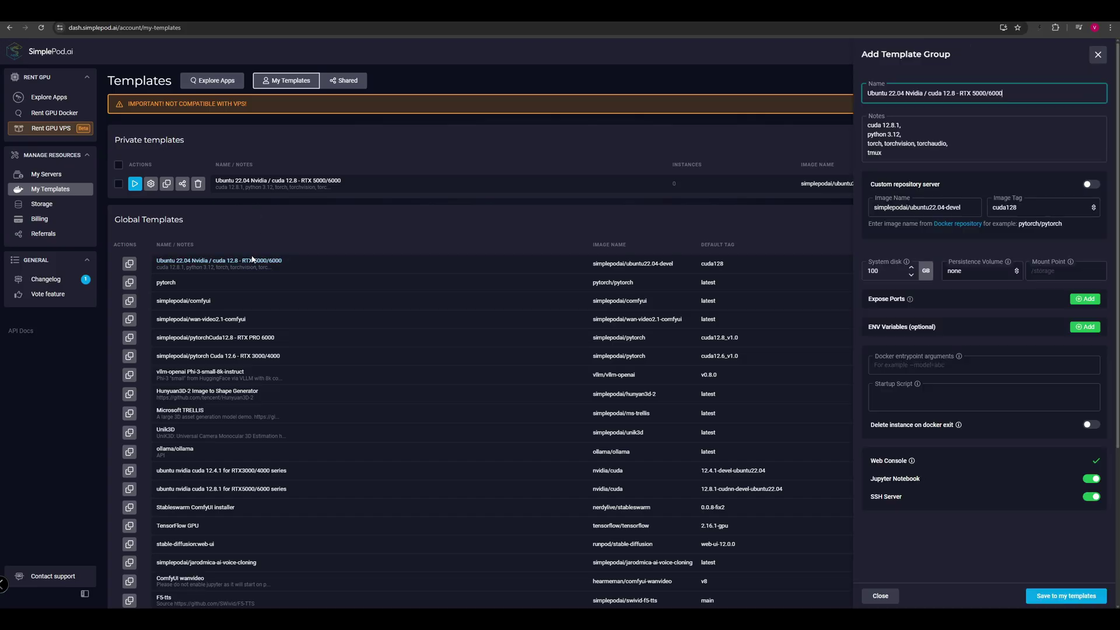
{"action": "left_click", "coordinate": [978, 275]}
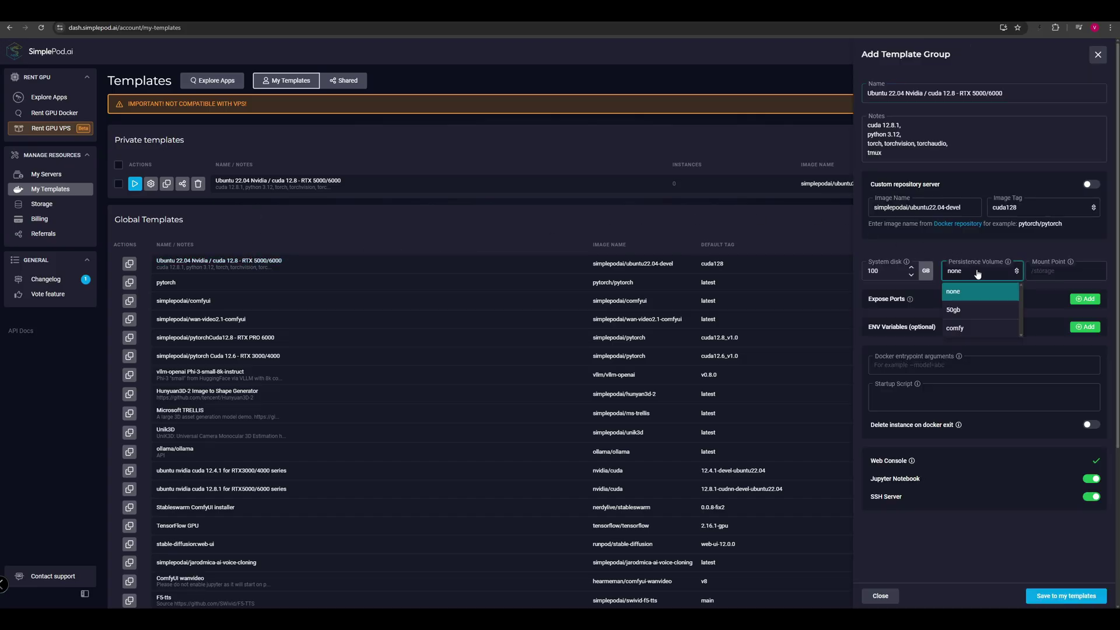
{"action": "left_click", "coordinate": [970, 310]}
{"action": "left_click", "coordinate": [1052, 271]}
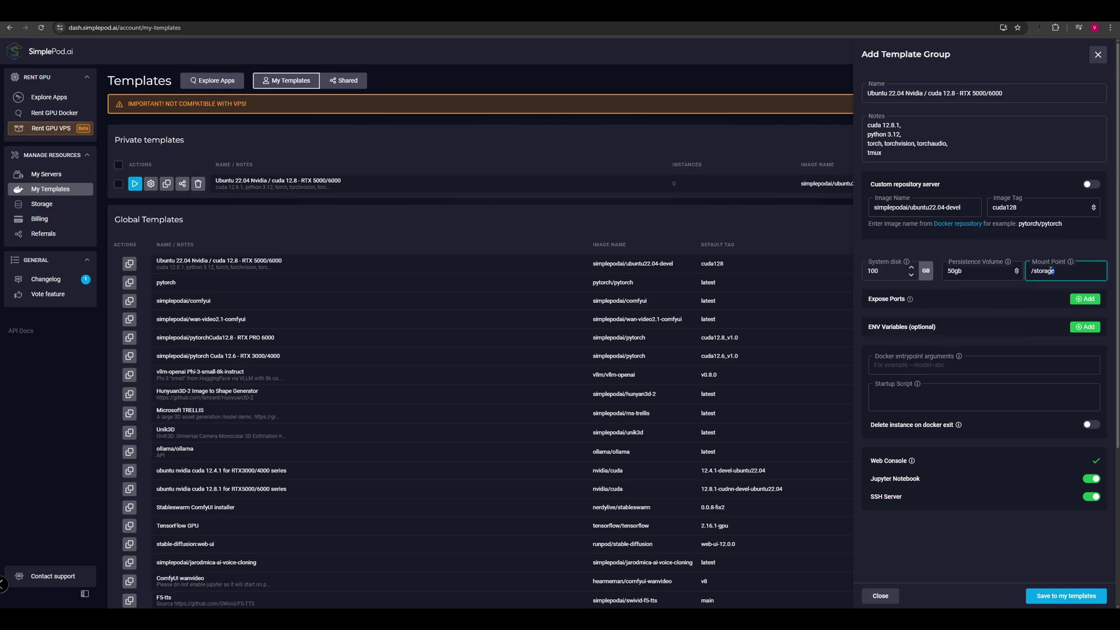
{"action": "double_click", "coordinate": [1051, 271]}
Set a 47 GB system disk, the cuda126 image tag and port 8765, then save a copy
{"action": "double_click", "coordinate": [893, 270]}
{"action": "type", "text": "600"}
{"action": "left_click", "coordinate": [1006, 216]}
{"action": "left_click", "coordinate": [1029, 229]}
{"action": "left_click", "coordinate": [1085, 299]}
{"action": "type", "text": "87"}
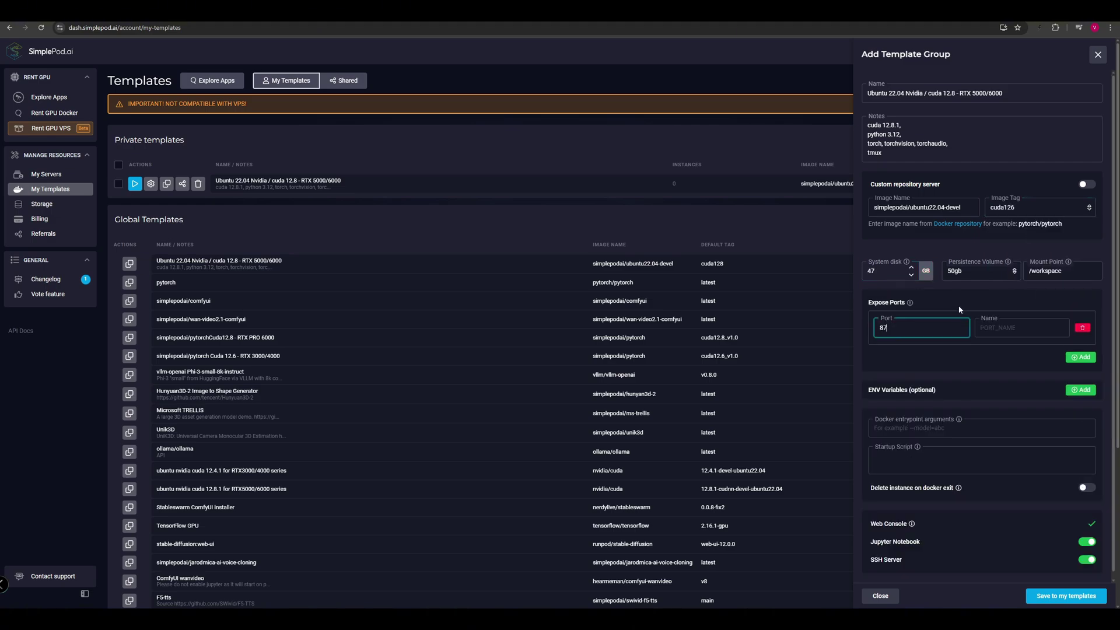
{"action": "type", "text": "65"}
{"action": "left_click", "coordinate": [1057, 596]}
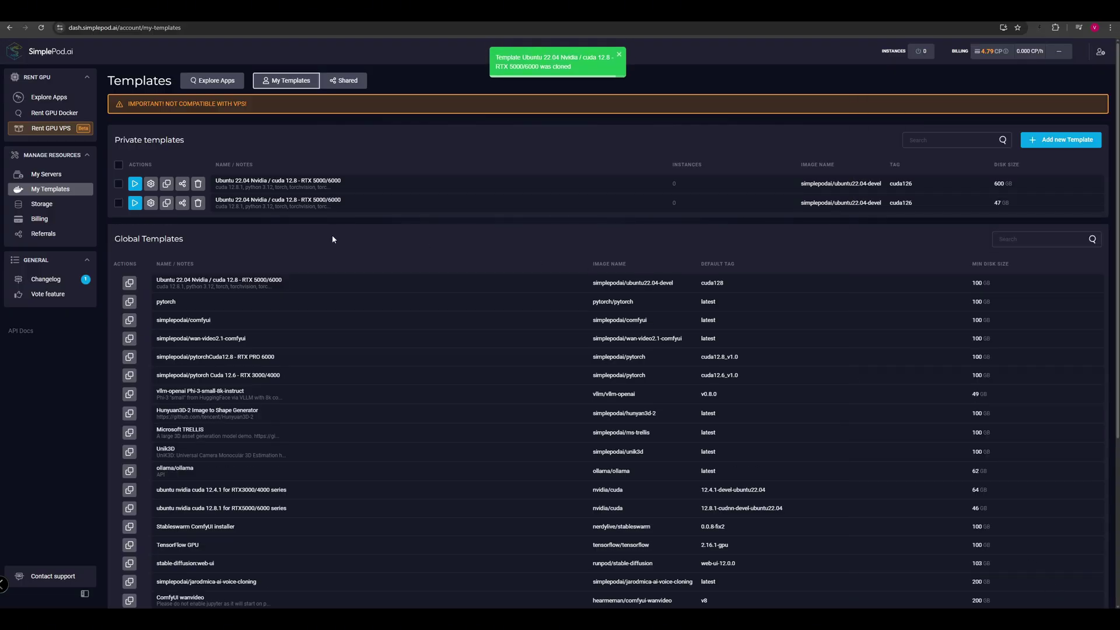
Compare the new copy with the original template, then rent a GPU offer with the copy
{"action": "left_click", "coordinate": [151, 202]}
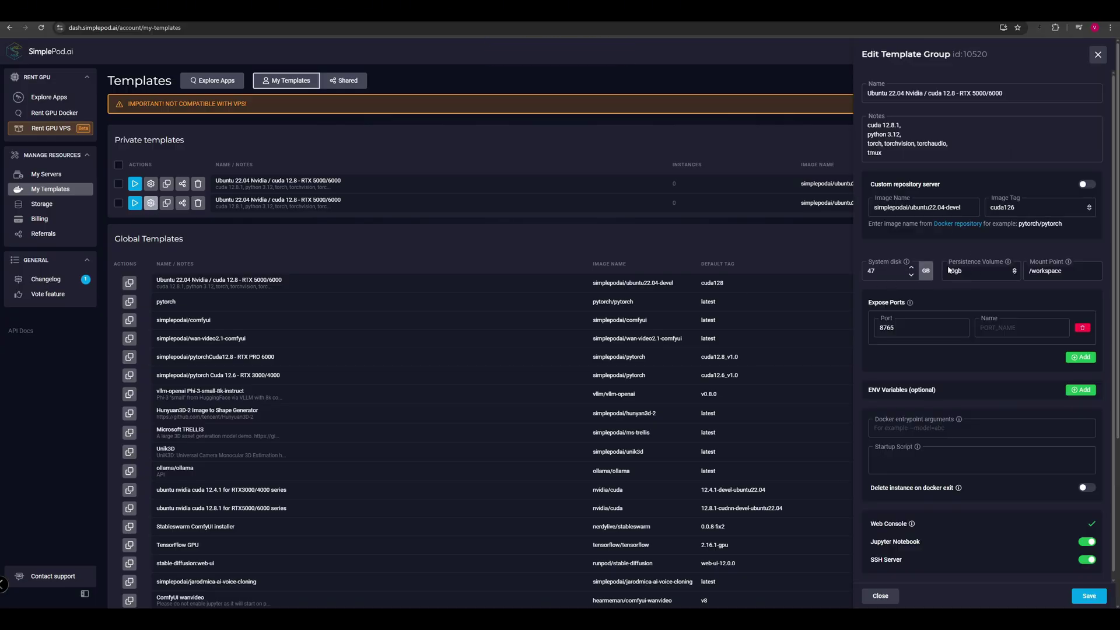
{"action": "left_click", "coordinate": [151, 184]}
{"action": "left_click", "coordinate": [134, 203]}
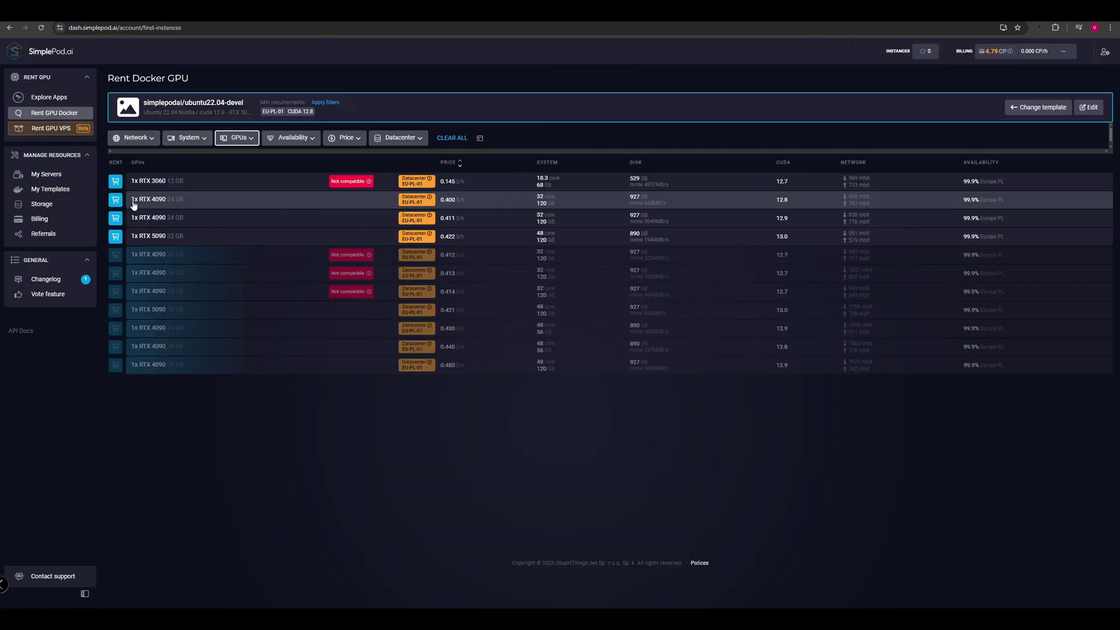
{"action": "left_click", "coordinate": [218, 235]}
{"action": "left_click", "coordinate": [1092, 596]}
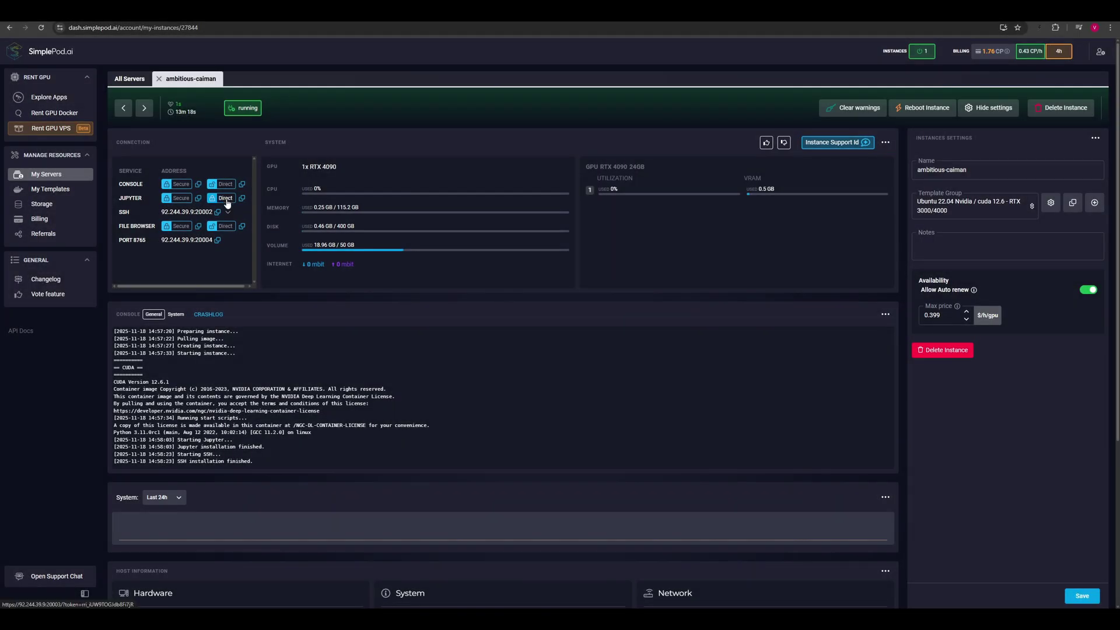
Open the instance's Jupyter Direct link, proceeding past the certificate warning
{"action": "left_click", "coordinate": [226, 199]}
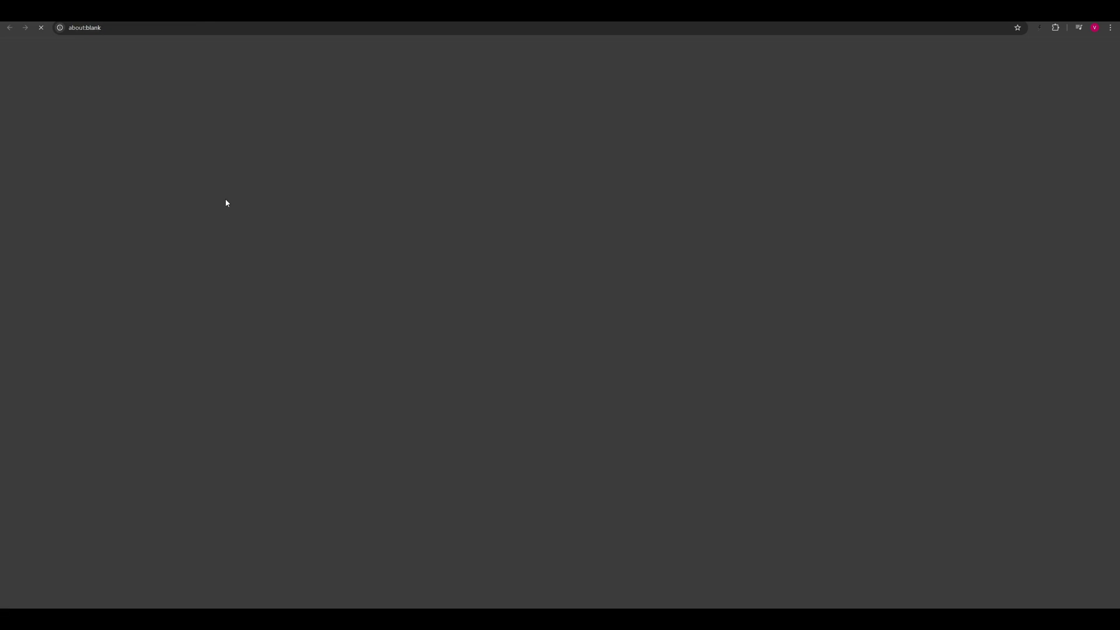
{"action": "left_click", "coordinate": [452, 296]}
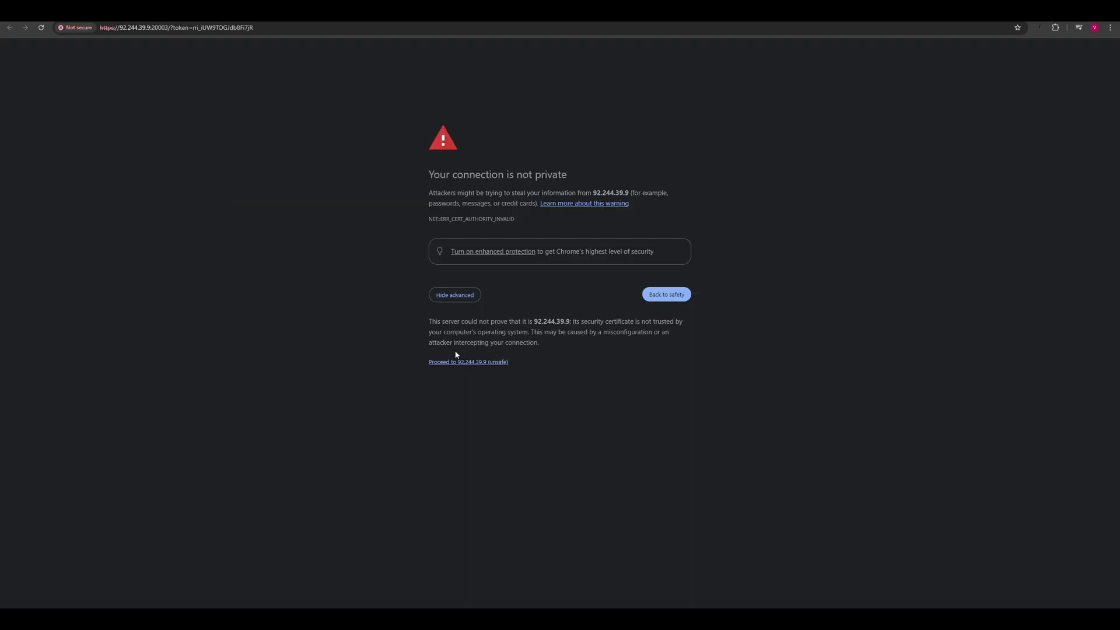
{"action": "left_click", "coordinate": [457, 364]}
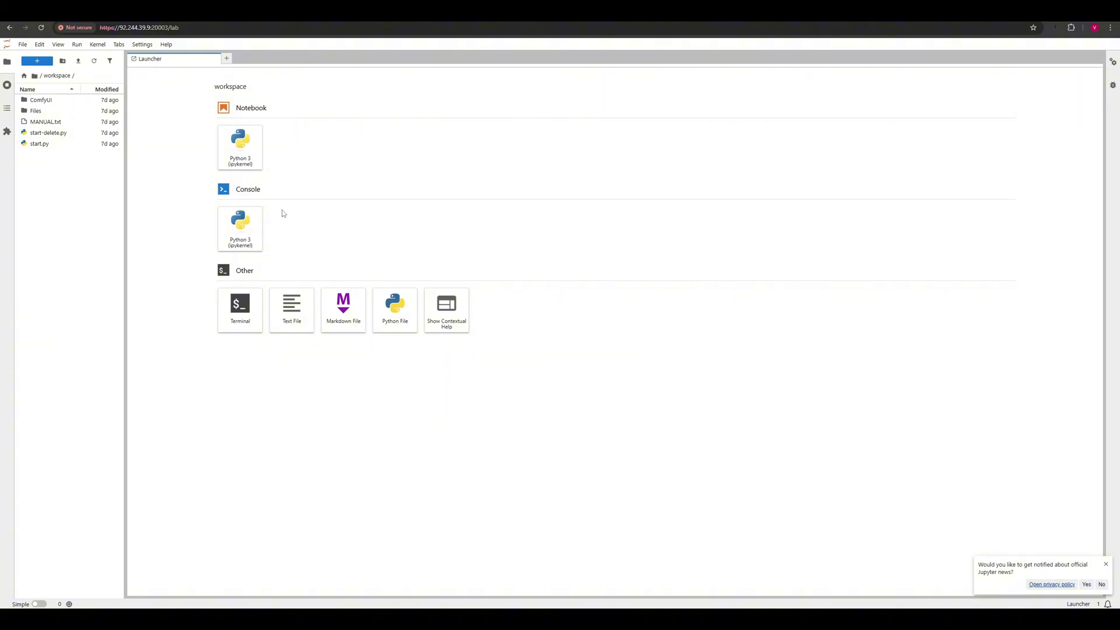
Select start-delete.py and run python start-delete.py in a new workspace terminal
{"action": "left_click", "coordinate": [71, 133]}
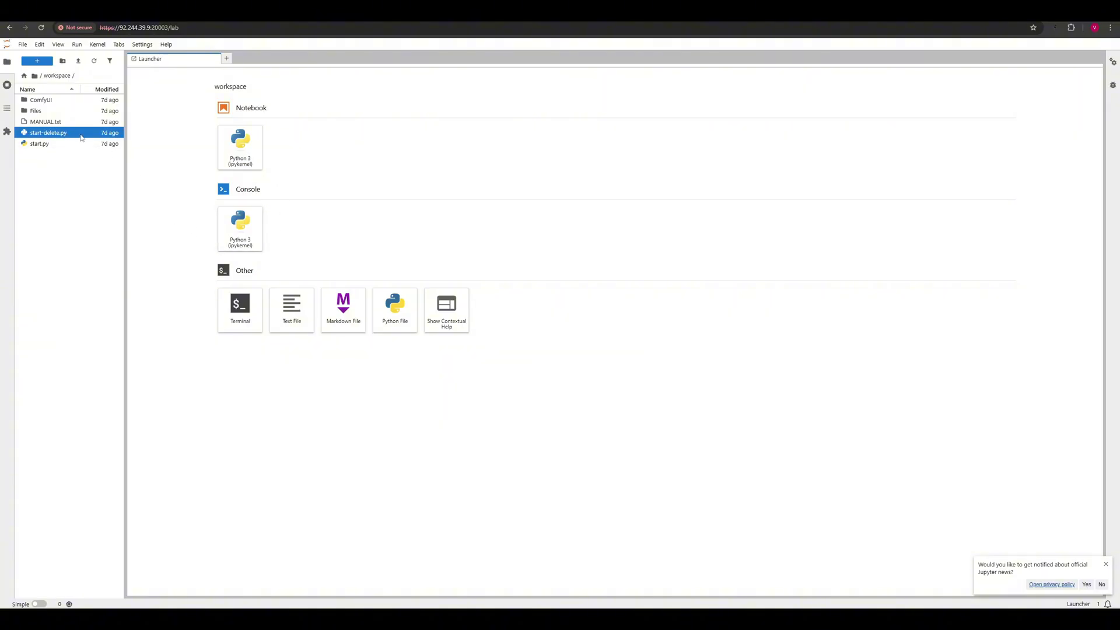
{"action": "left_click", "coordinate": [241, 308]}
{"action": "type", "text": "python start-delete.py"}
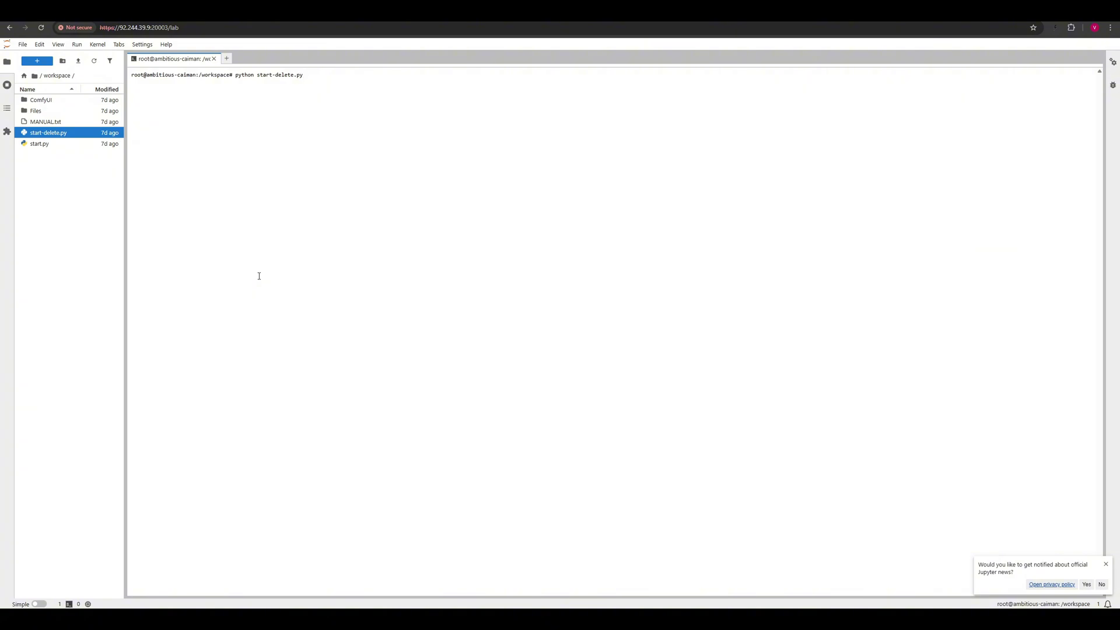
{"action": "key", "text": "Return"}
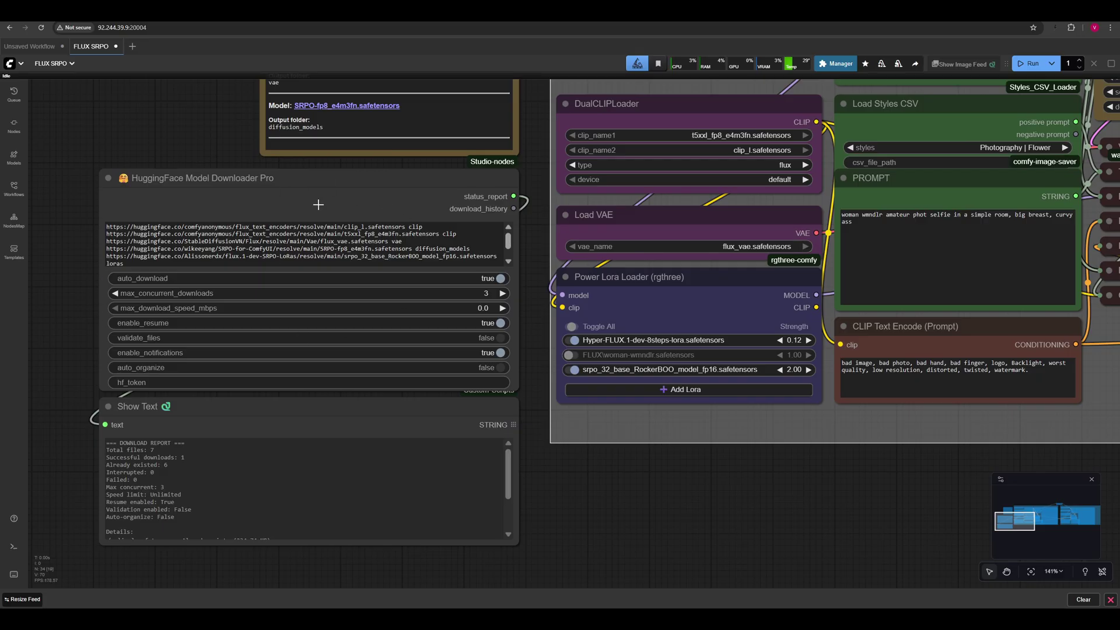
Run the FLUX SRPO workflow, watch model downloads in the Logs panel, then run it again
{"action": "left_click", "coordinate": [1030, 63]}
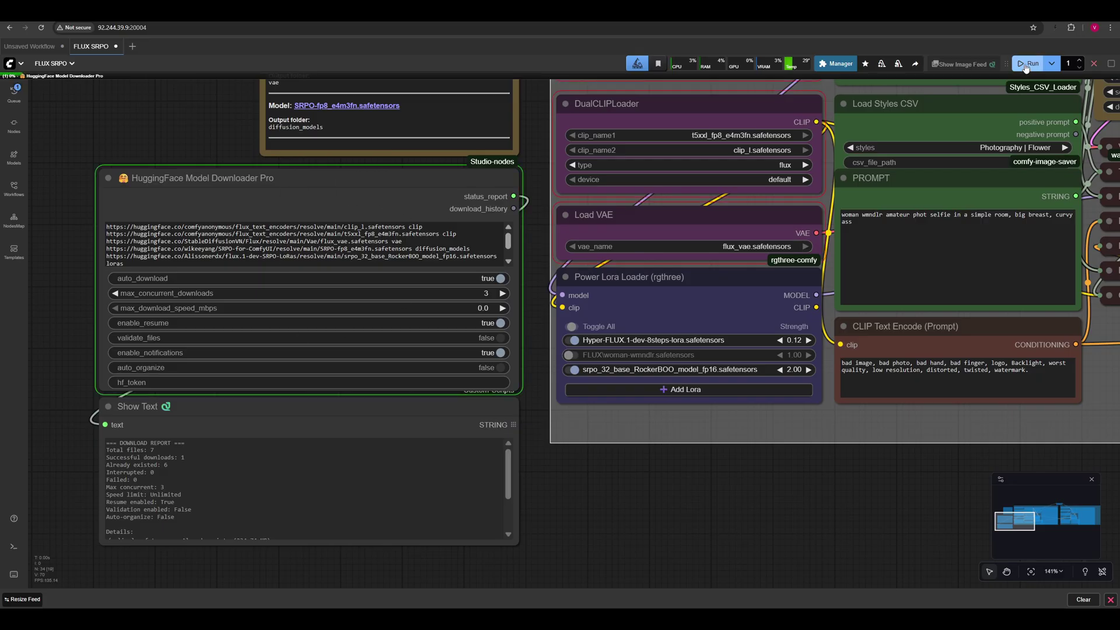
{"action": "left_click", "coordinate": [17, 545]}
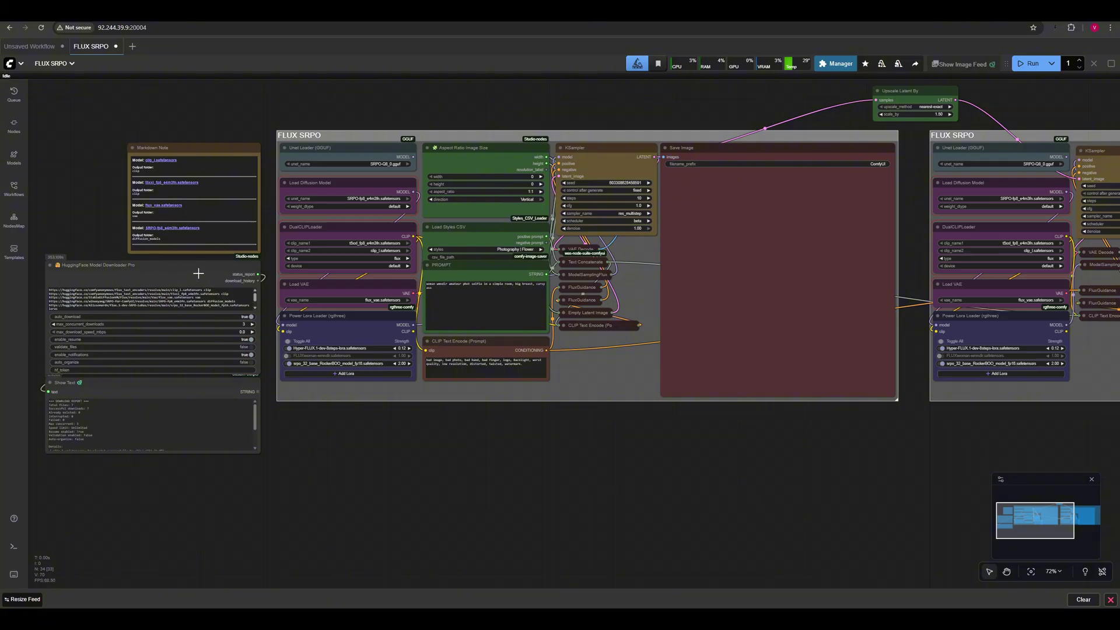
{"action": "left_click", "coordinate": [1027, 64]}
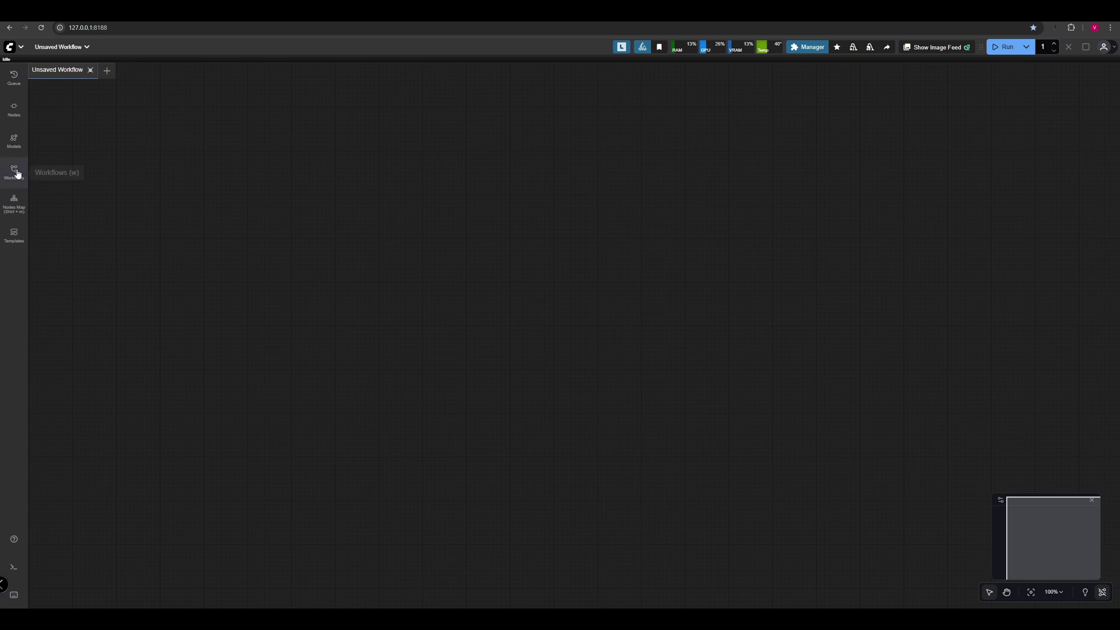
Open WAN 22.json from the 2-VIDEO folder in the saved Workflows list
{"action": "left_click", "coordinate": [14, 172]}
{"action": "left_click", "coordinate": [43, 165]}
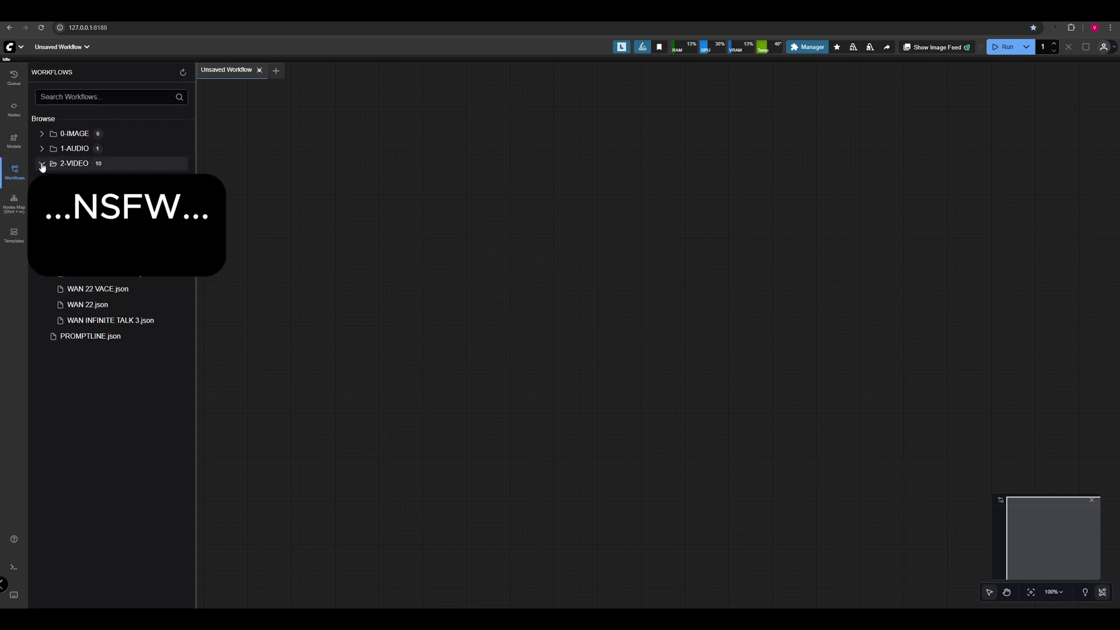
{"action": "left_click", "coordinate": [118, 307]}
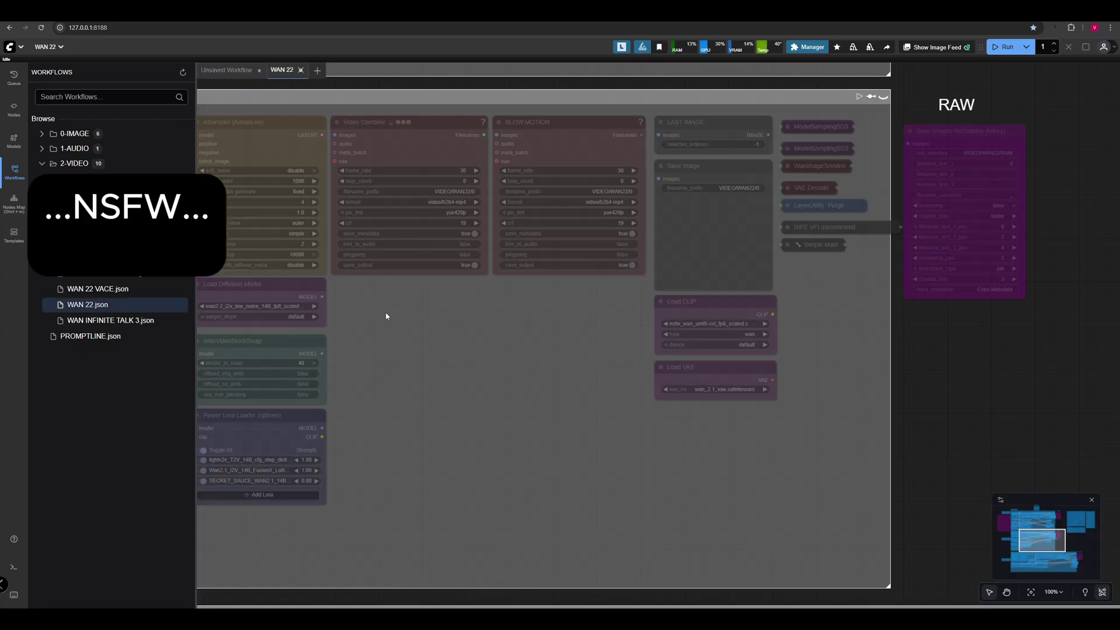
{"action": "scroll", "coordinate": [385, 316], "scroll_direction": "down", "scroll_amount": 5}
{"action": "scroll", "coordinate": [513, 311], "scroll_direction": "down", "scroll_amount": 5}
{"action": "scroll", "coordinate": [514, 311], "scroll_direction": "up", "scroll_amount": 1}
{"action": "scroll", "coordinate": [496, 258], "scroll_direction": "up", "scroll_amount": 2}
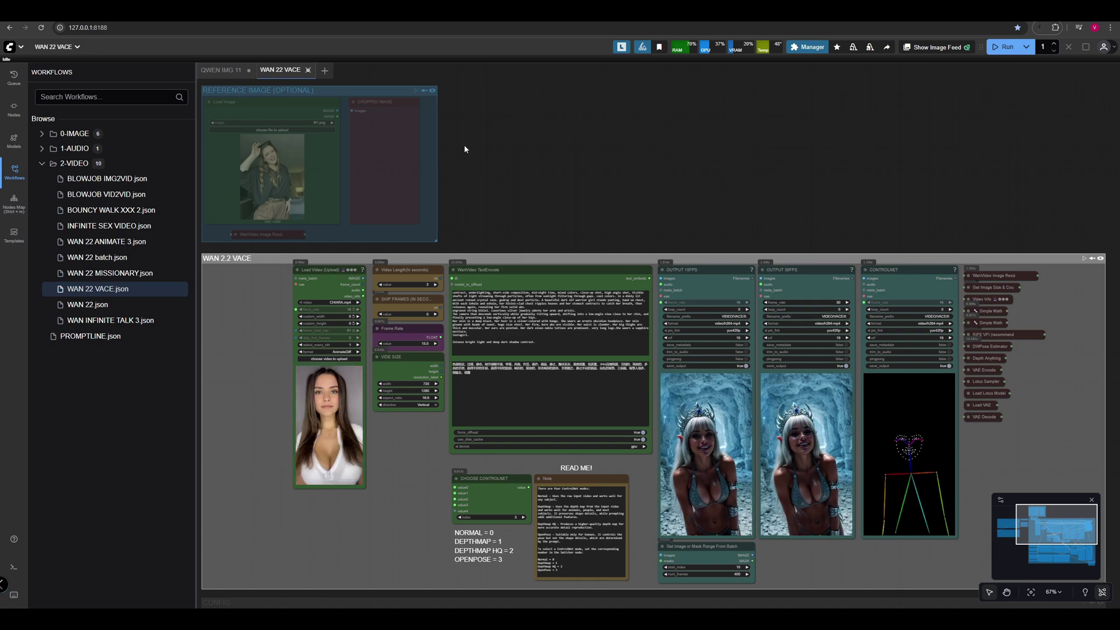
{"action": "left_click", "coordinate": [436, 91]}
{"action": "key", "text": "ctrl+b"}
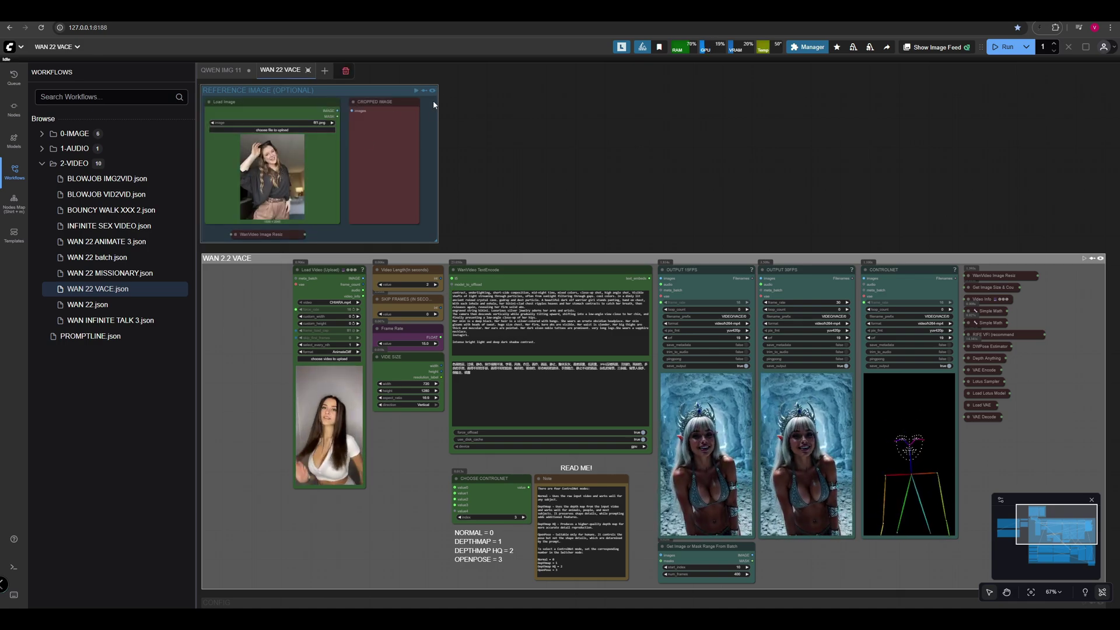
{"action": "key", "text": "ctrl+b"}
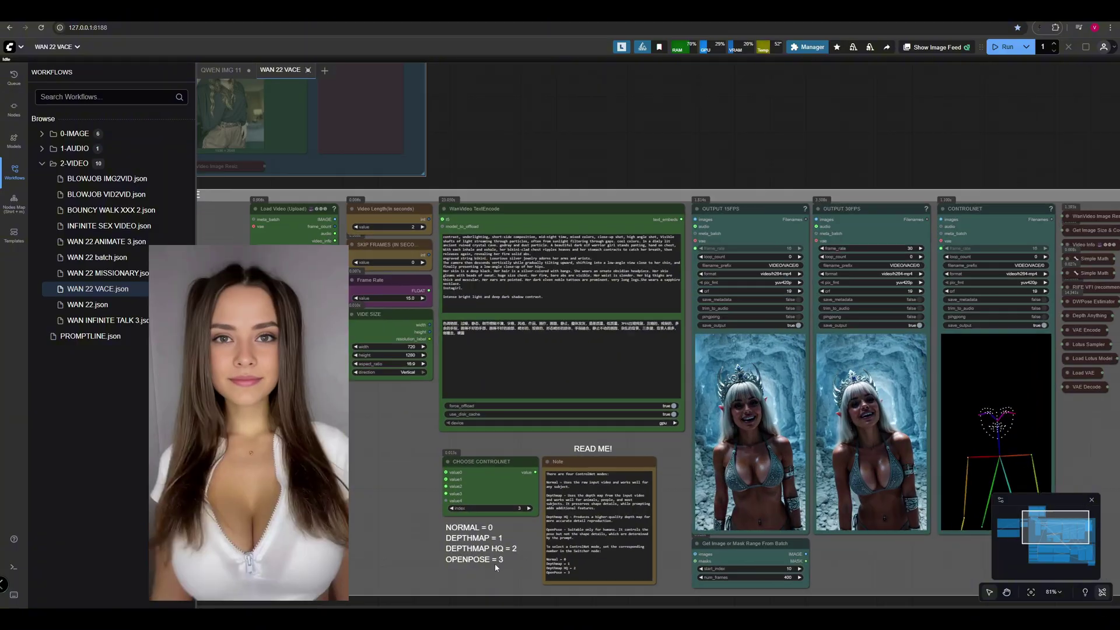
{"action": "scroll", "coordinate": [514, 550], "scroll_direction": "up", "scroll_amount": 10}
{"action": "scroll", "coordinate": [499, 538], "scroll_direction": "up", "scroll_amount": 2}
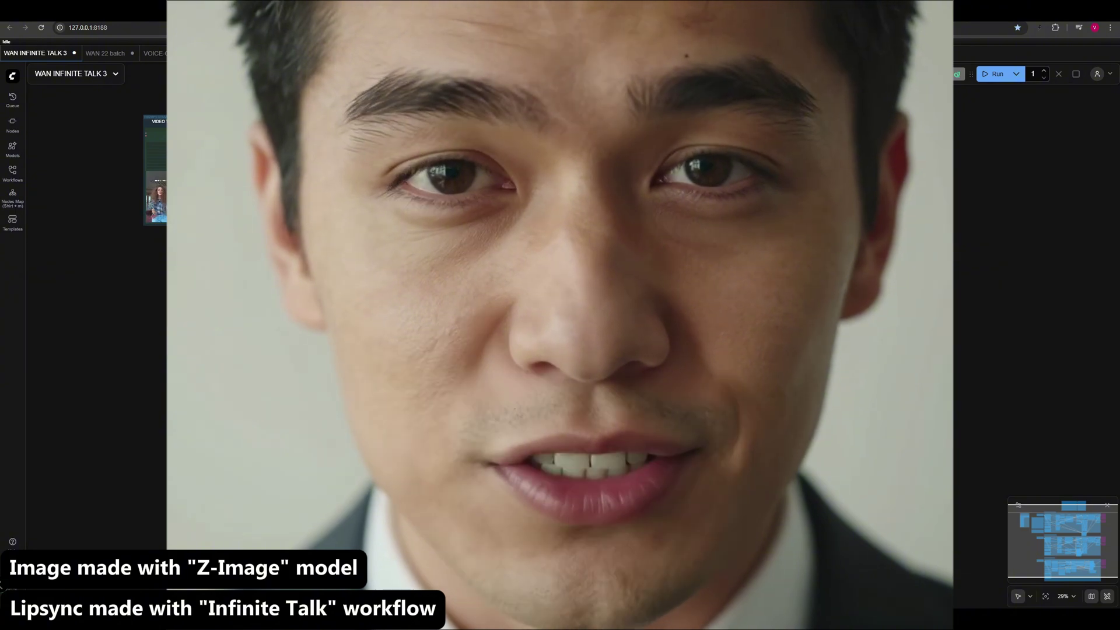
{"action": "scroll", "coordinate": [386, 104], "scroll_direction": "up", "scroll_amount": 6}
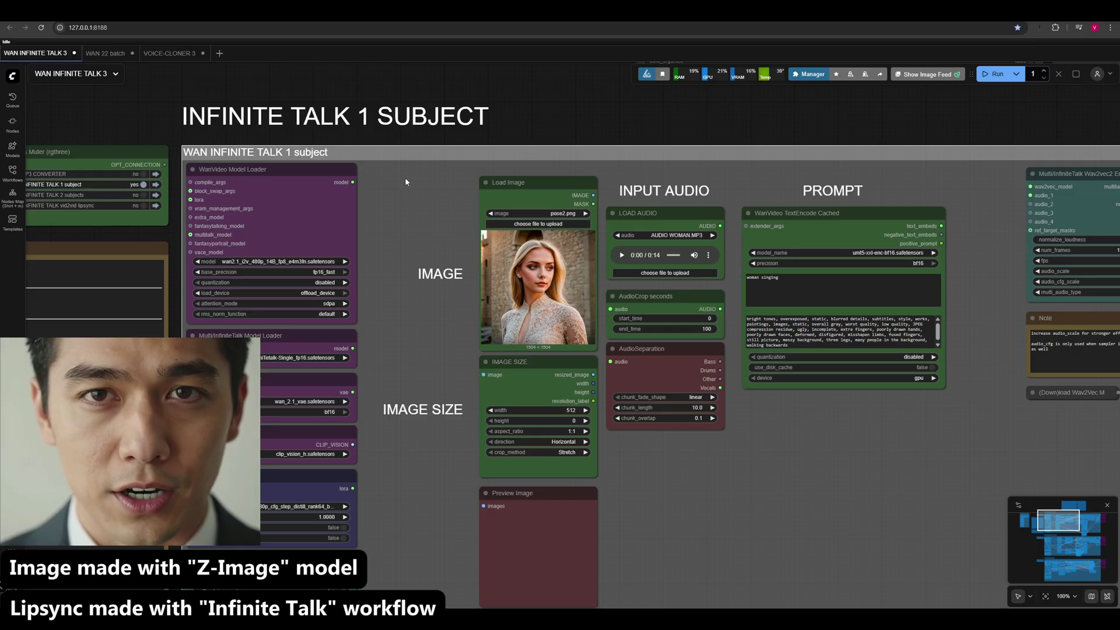
Switch to the WAN 22 batch tab, then to the VOICE-CLONER 3 tab
{"action": "left_click", "coordinate": [102, 53]}
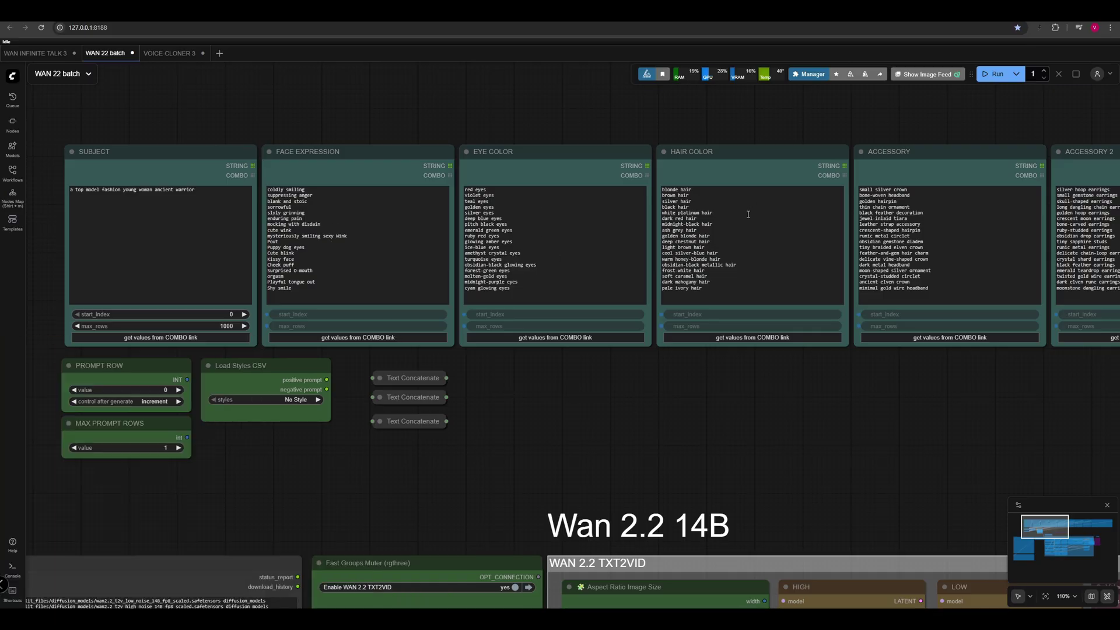
{"action": "left_click", "coordinate": [171, 53]}
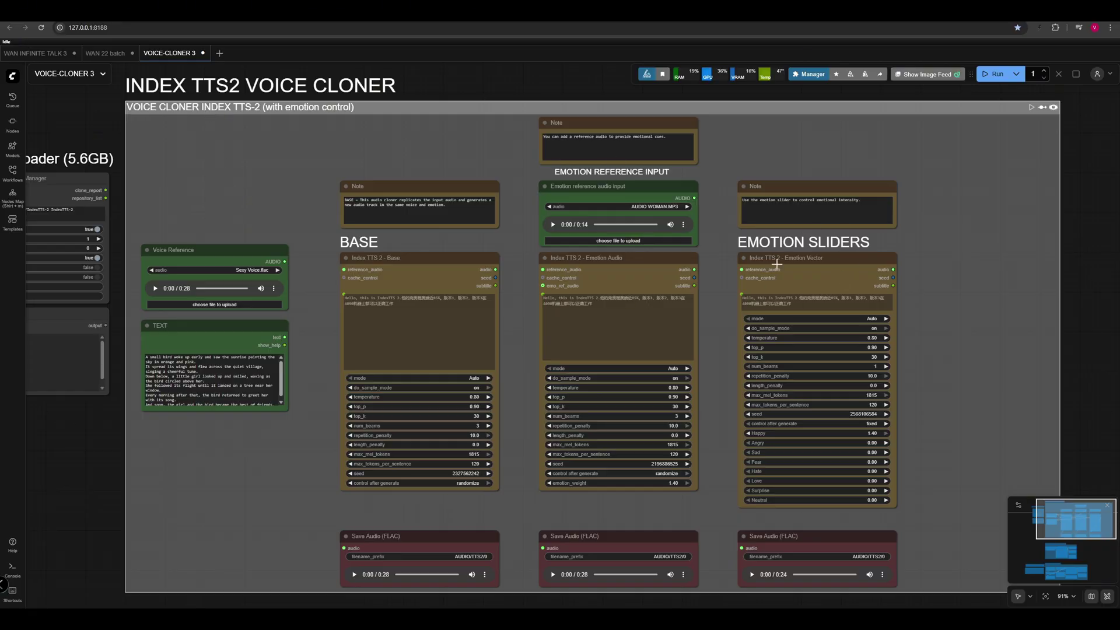
{"action": "scroll", "coordinate": [875, 430], "scroll_direction": "up", "scroll_amount": 3}
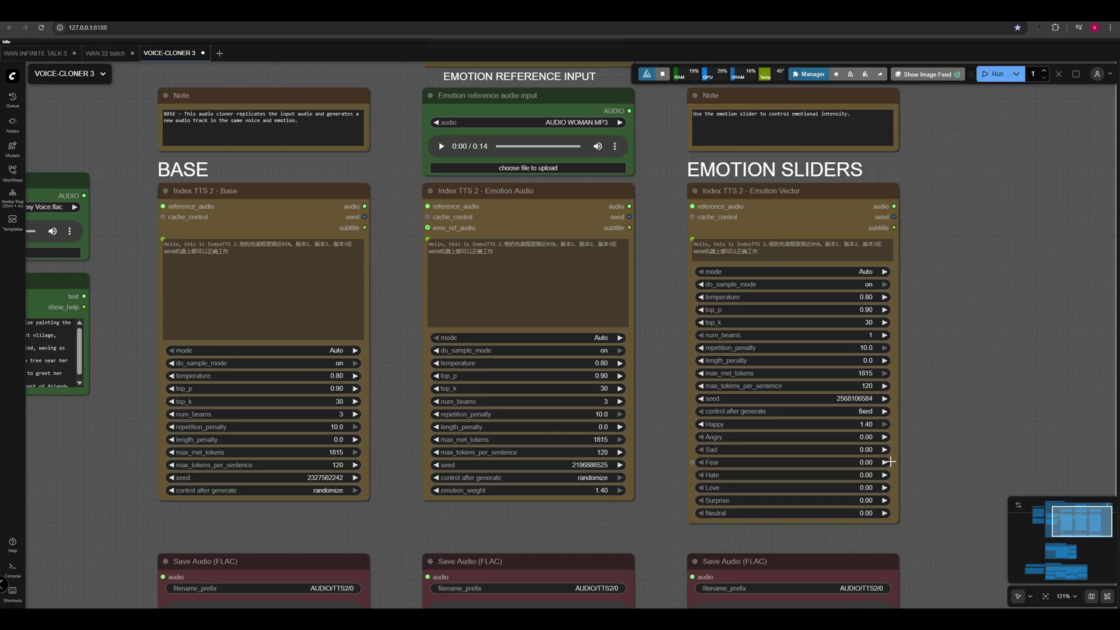
{"action": "scroll", "coordinate": [875, 430], "scroll_direction": "up", "scroll_amount": 7}
{"action": "scroll", "coordinate": [849, 447], "scroll_direction": "up", "scroll_amount": 2}
{"action": "scroll", "coordinate": [875, 384], "scroll_direction": "up", "scroll_amount": 3}
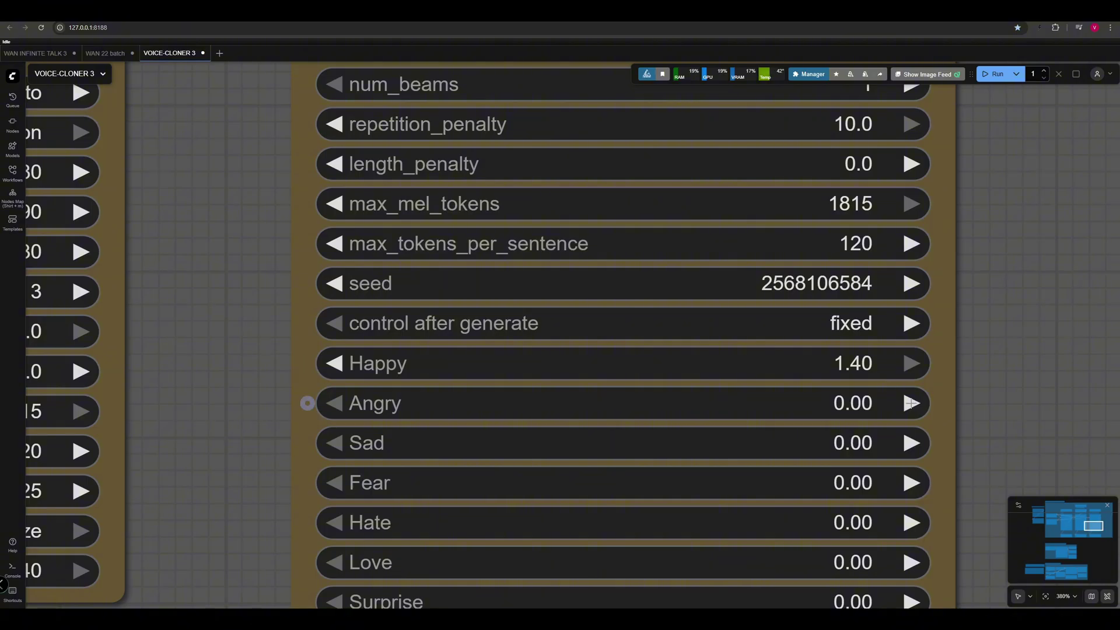
Set the Happy emotion slider to 1.40, stop the base clone and play the emotion output
{"action": "mouse_move", "coordinate": [907, 363]}
{"action": "left_mouse_down"}
{"action": "mouse_move", "coordinate": [884, 365]}
{"action": "mouse_move", "coordinate": [893, 366]}
{"action": "left_mouse_up"}
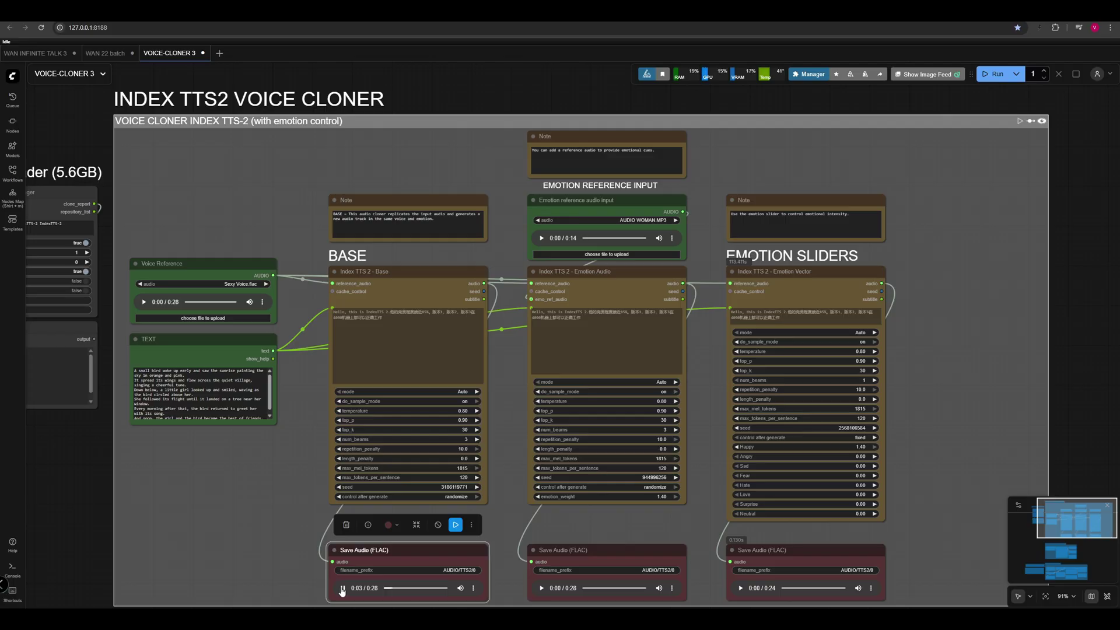
{"action": "left_click", "coordinate": [343, 589]}
{"action": "left_click", "coordinate": [741, 588]}
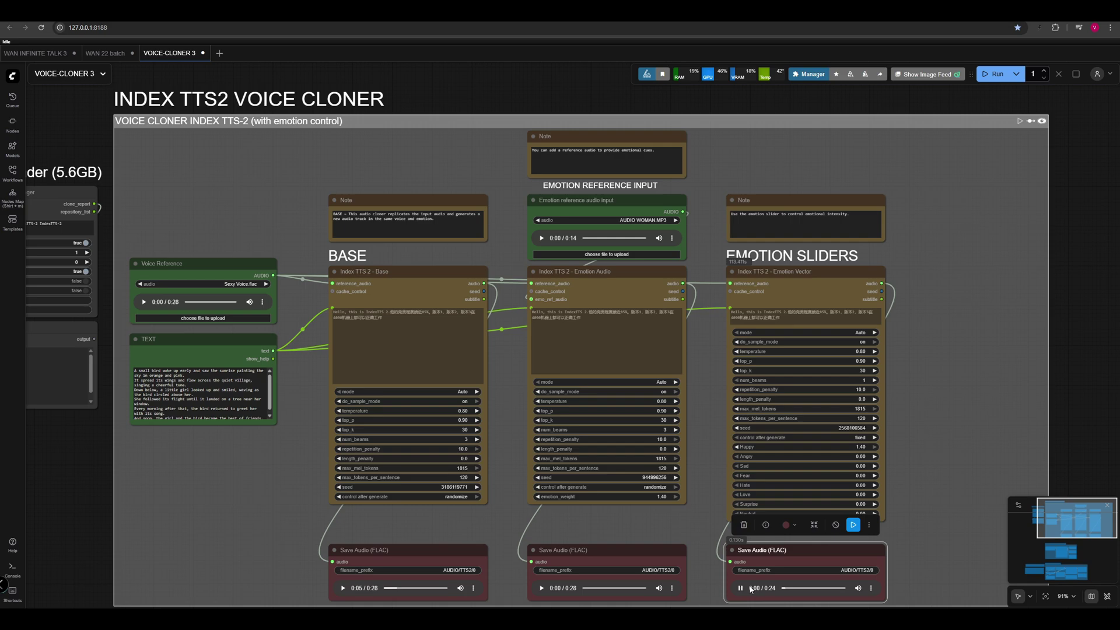